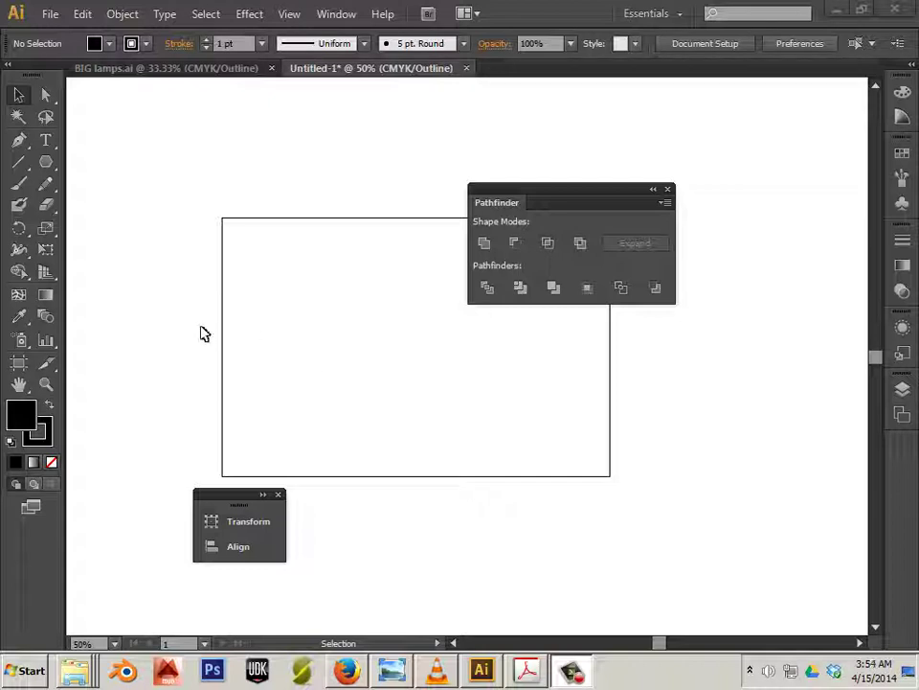
Step: Create a new document from File > New, keeping the 12 in × 8 in size
{"action": "scroll", "coordinate": [192, 332], "scroll_direction": "up", "scroll_amount": 1}
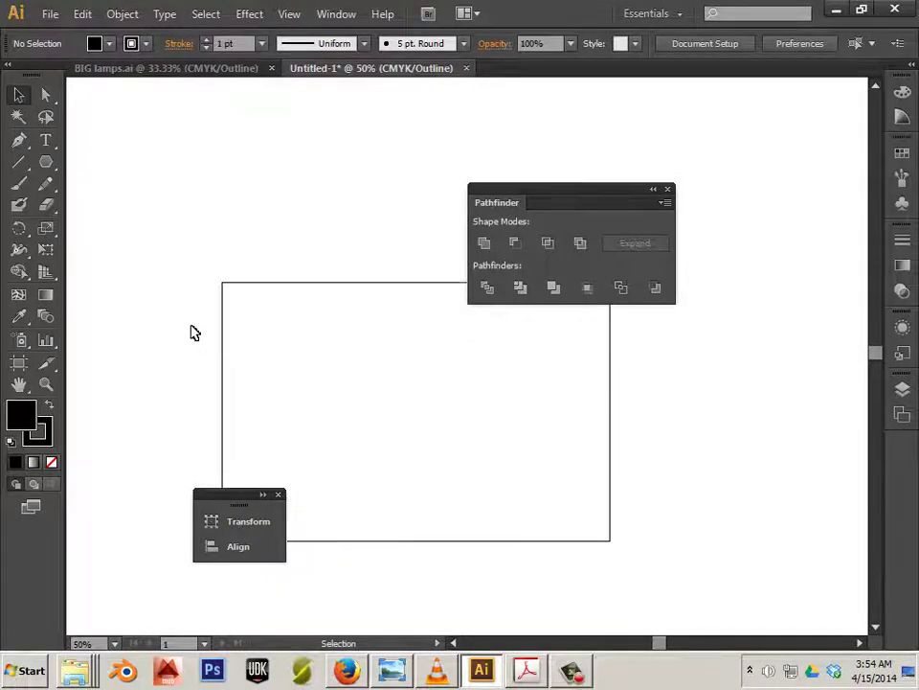
{"action": "left_click", "coordinate": [50, 13]}
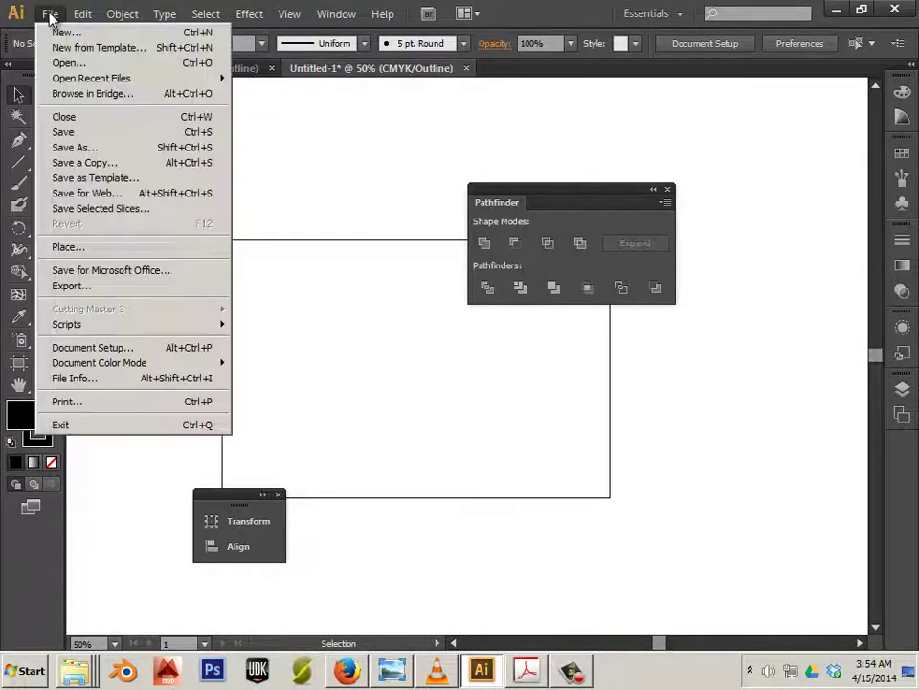
{"action": "left_click", "coordinate": [54, 36]}
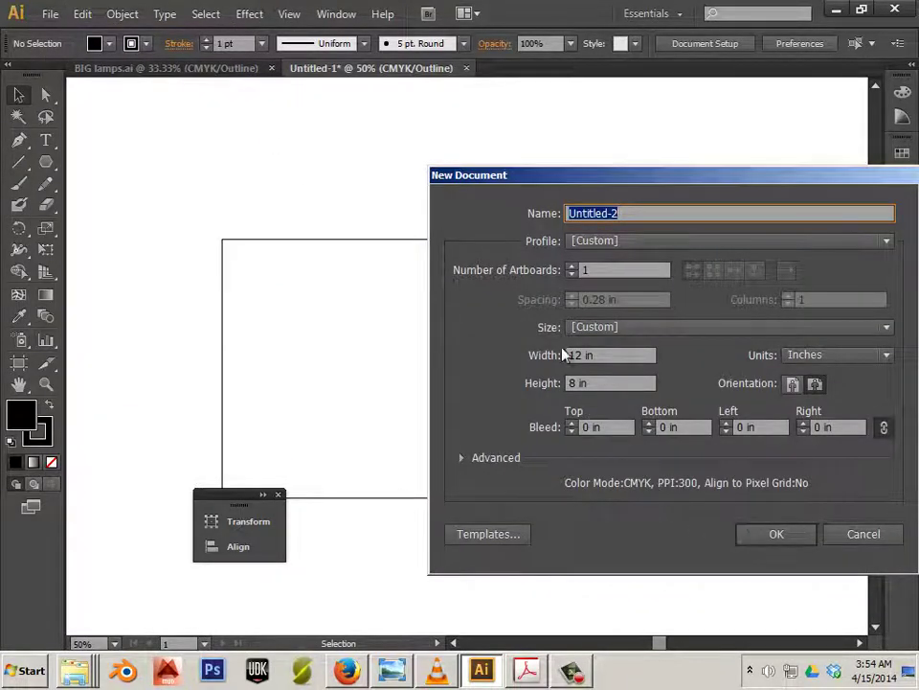
{"action": "left_click_drag", "start_coordinate": [616, 181], "coordinate": [384, 106]}
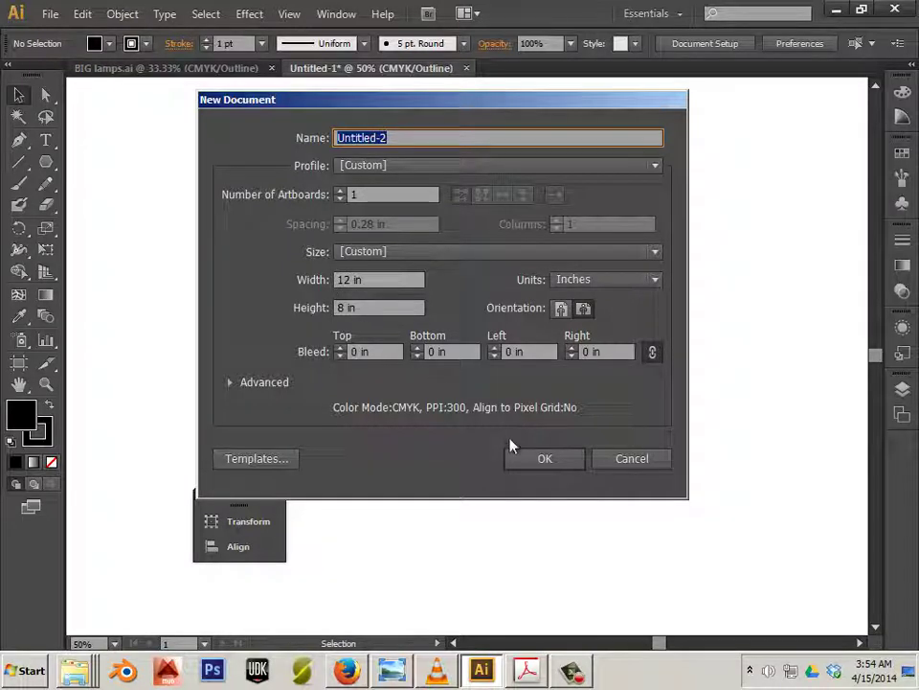
{"action": "left_click", "coordinate": [530, 457]}
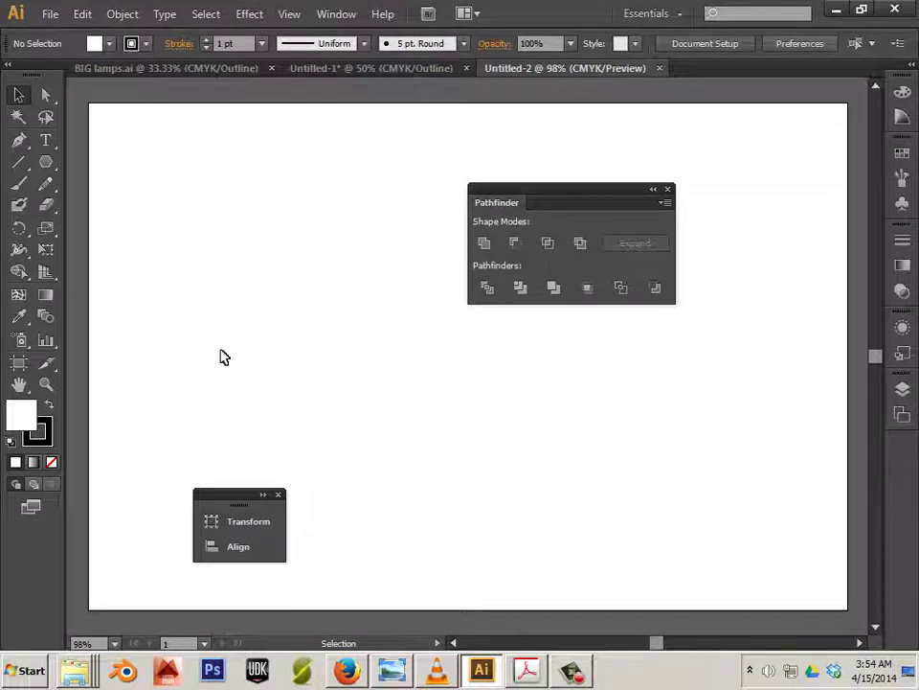
Step: Draw a circle about 2.65 in wide with the Ellipse Tool on the artboard's left half
{"action": "left_click_drag", "start_coordinate": [47, 162], "coordinate": [103, 205]}
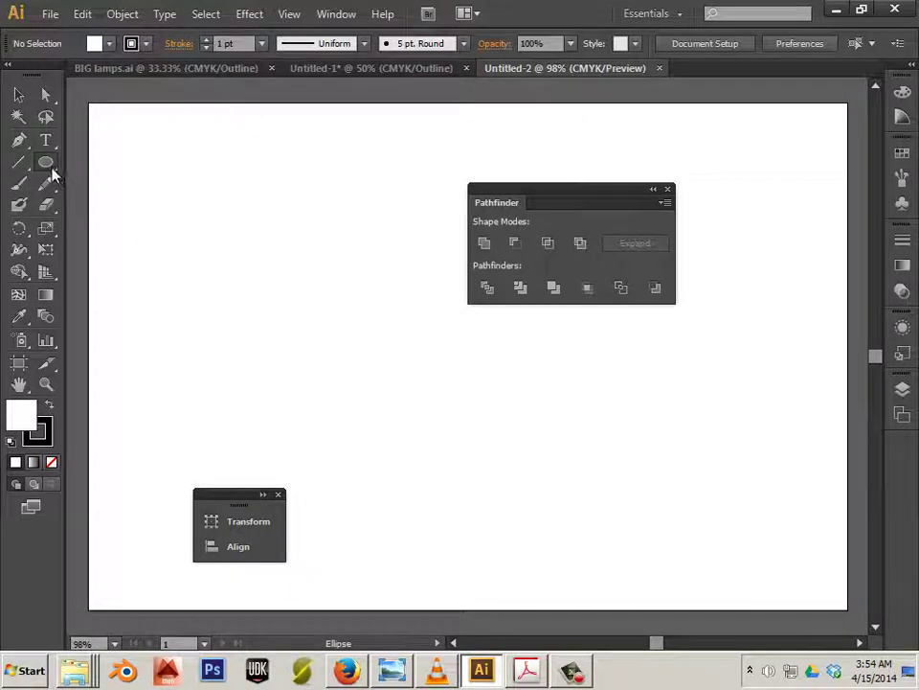
{"action": "left_click_drag", "start_coordinate": [53, 171], "coordinate": [85, 205]}
{"action": "left_click_drag", "start_coordinate": [332, 310], "coordinate": [376, 408]}
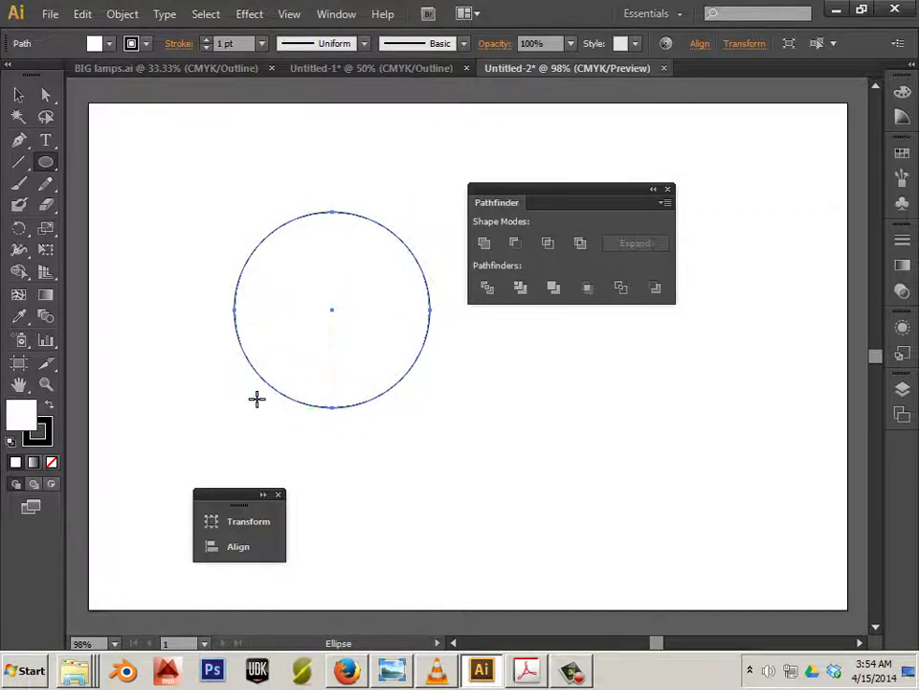
{"action": "left_click", "coordinate": [41, 167]}
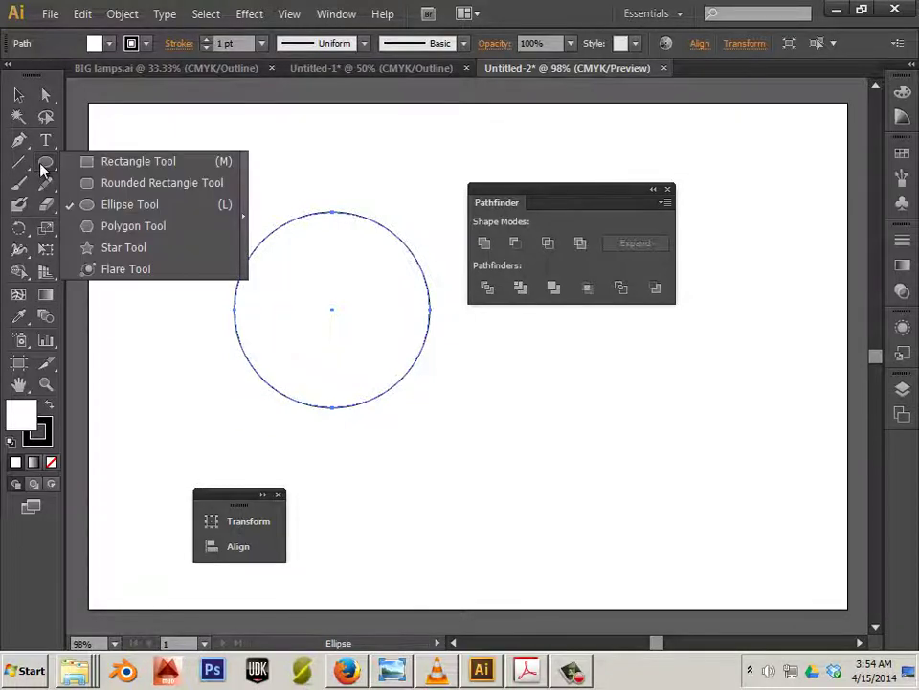
Step: Create a six-sided polygon with the Polygon Tool
{"action": "left_click", "coordinate": [84, 228]}
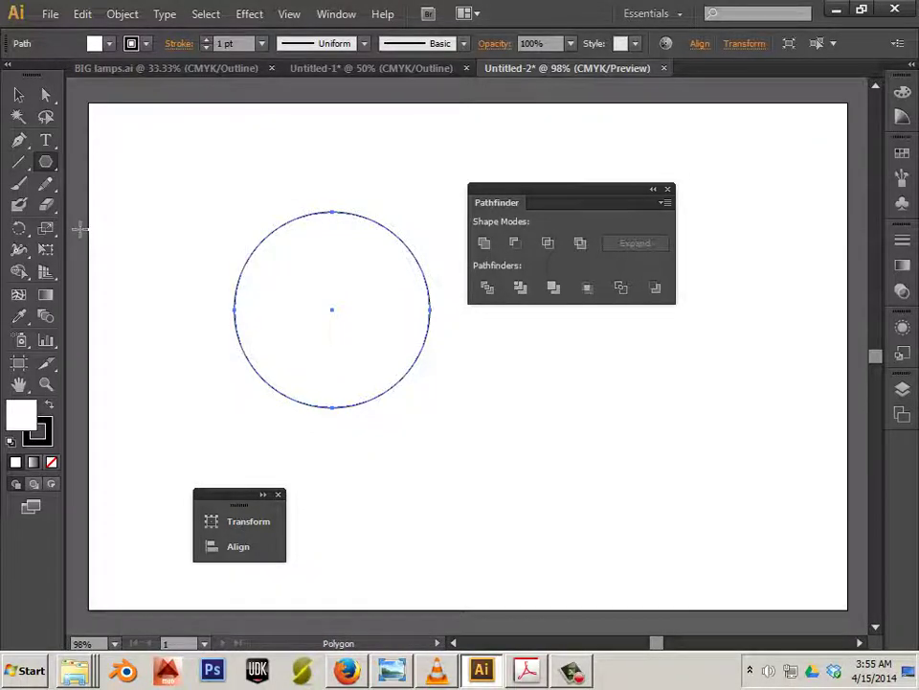
{"action": "left_click", "coordinate": [342, 178]}
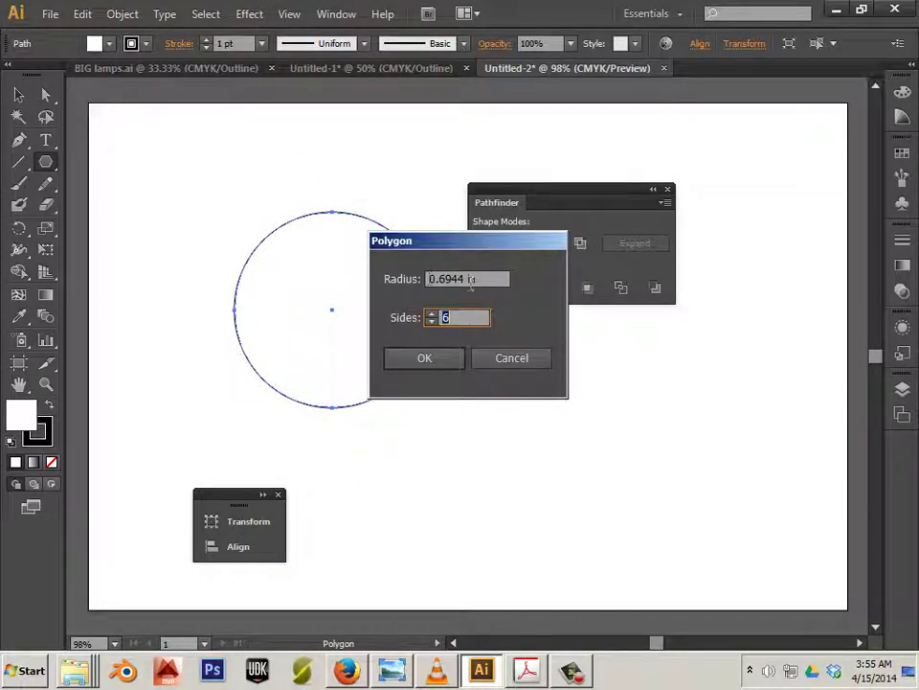
{"action": "left_click", "coordinate": [458, 357]}
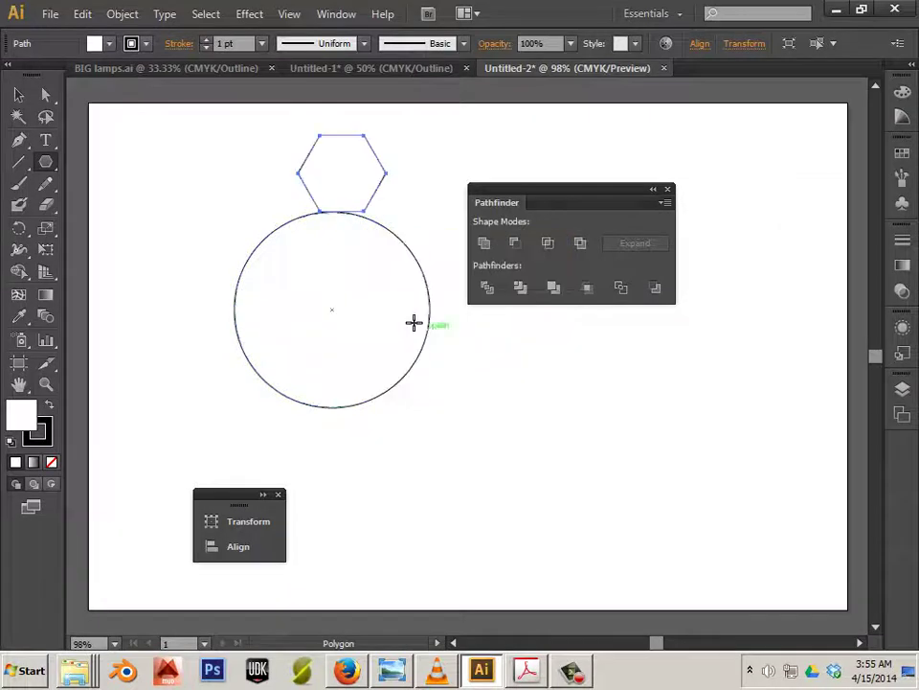
Step: Narrow the hexagon to about 0.69 in, set it on the circle's top edge, and toggle Smart Guides
{"action": "left_click", "coordinate": [18, 95]}
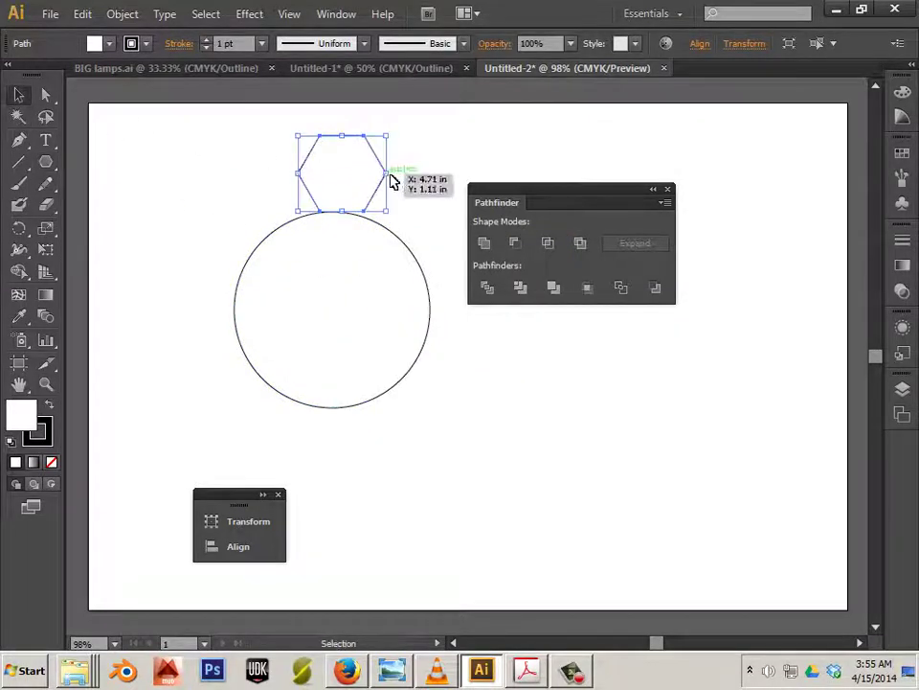
{"action": "left_click_drag", "start_coordinate": [388, 173], "coordinate": [340, 216]}
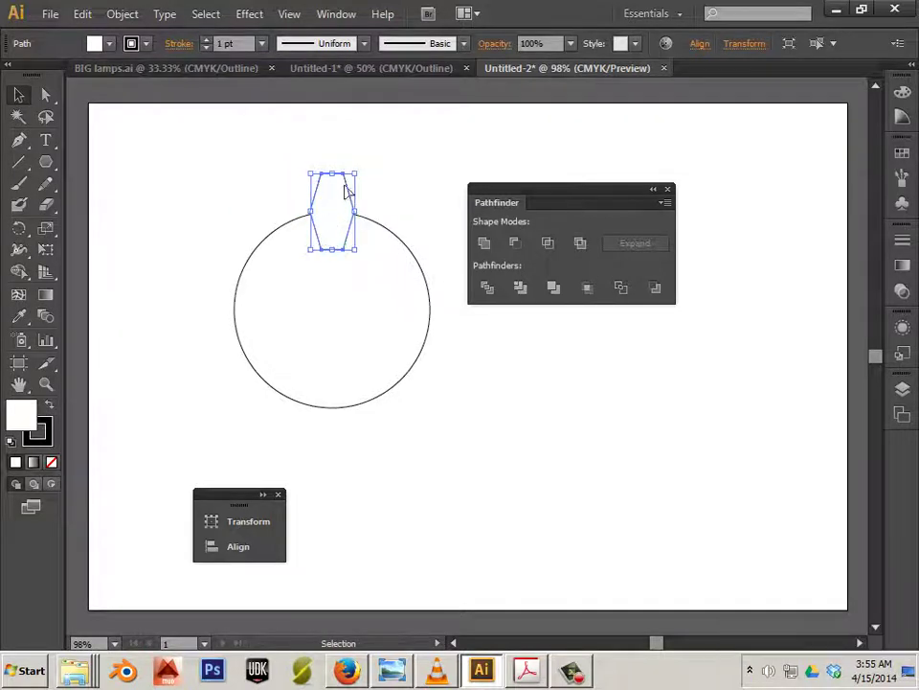
{"action": "mouse_move", "coordinate": [351, 196]}
{"action": "left_mouse_down"}
{"action": "mouse_move", "coordinate": [356, 171]}
{"action": "mouse_move", "coordinate": [343, 195]}
{"action": "mouse_move", "coordinate": [353, 205]}
{"action": "mouse_move", "coordinate": [354, 197]}
{"action": "mouse_move", "coordinate": [341, 251]}
{"action": "mouse_move", "coordinate": [356, 239]}
{"action": "mouse_move", "coordinate": [353, 198]}
{"action": "left_mouse_up"}
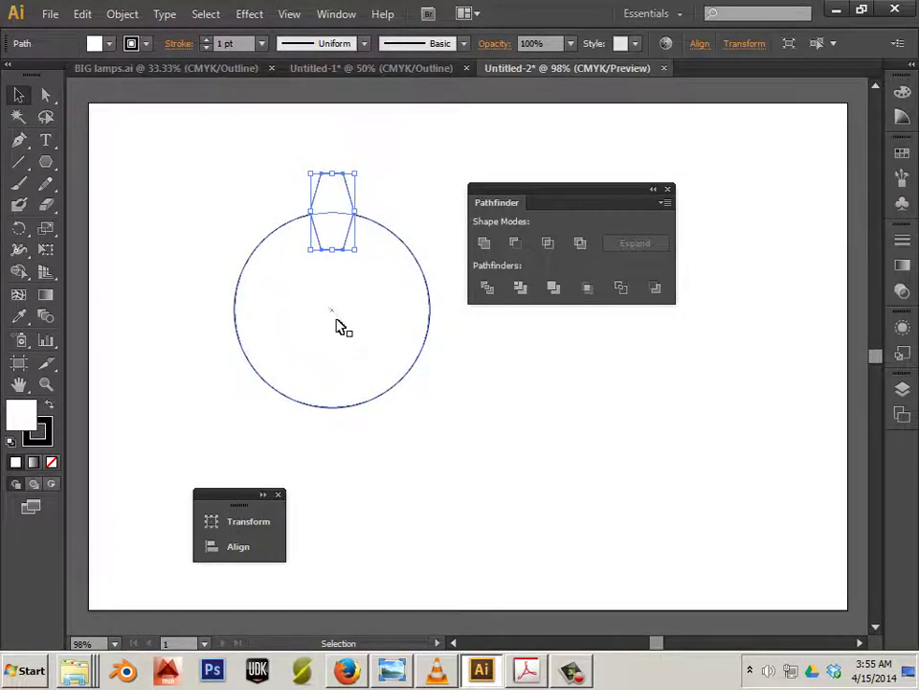
{"action": "left_click", "coordinate": [288, 14]}
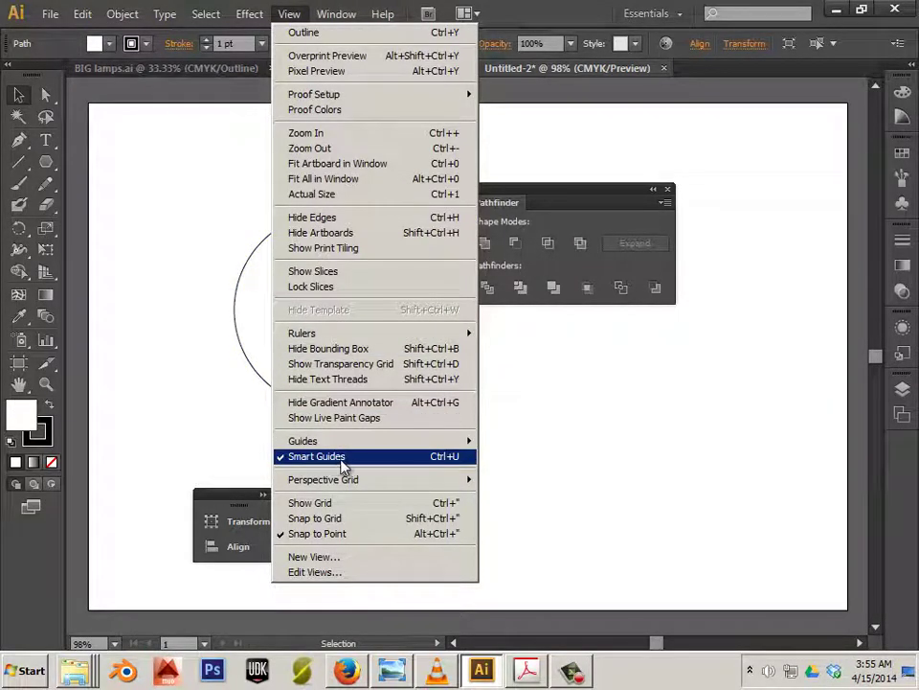
{"action": "left_click", "coordinate": [615, 459]}
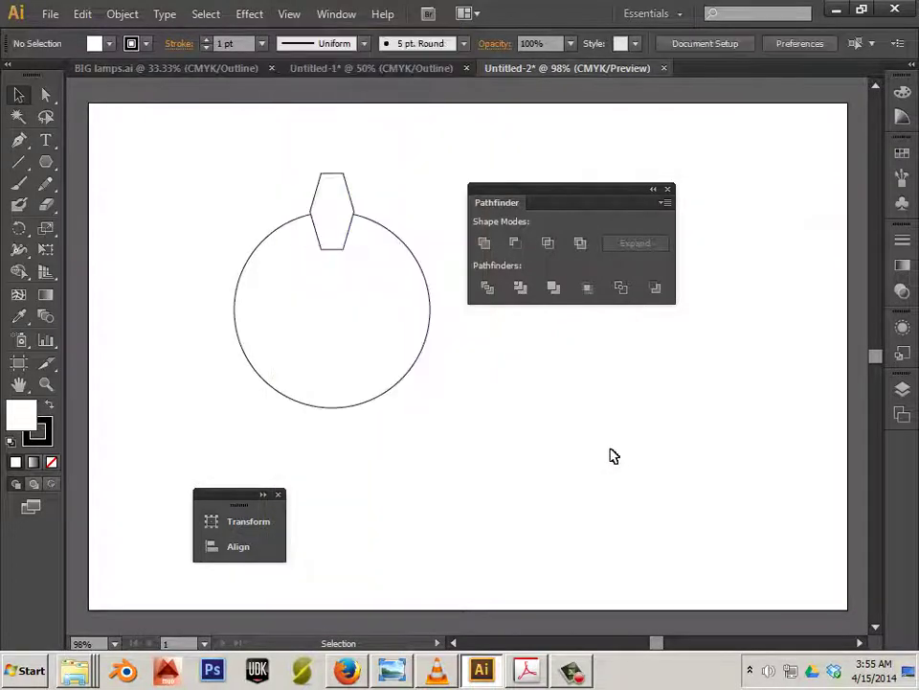
Step: Make a copy of the hexagon rotated 30° about the circle's centre with the Rotate Tool
{"action": "left_click", "coordinate": [342, 253]}
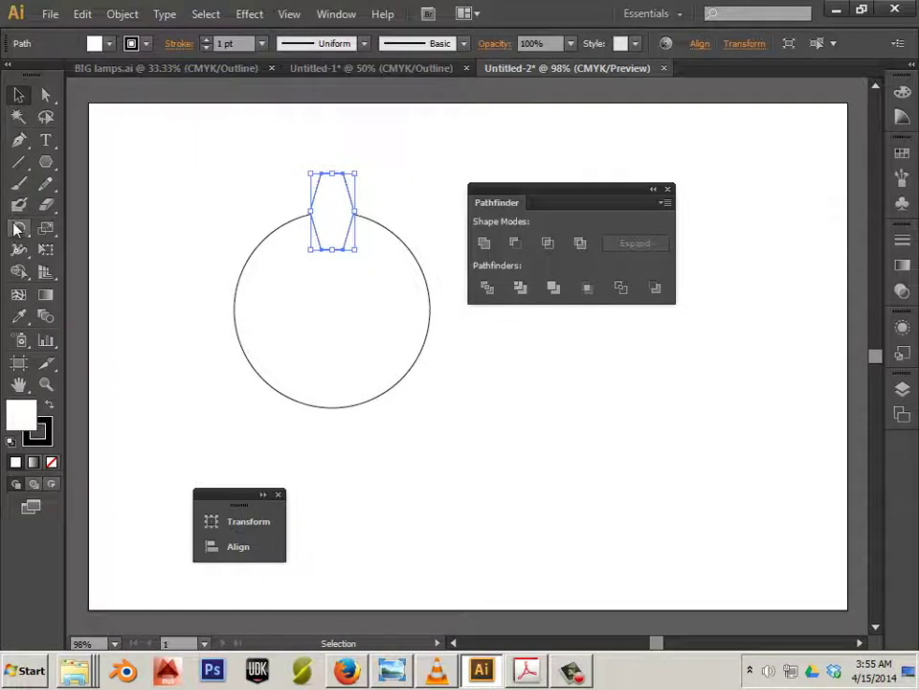
{"action": "left_click", "coordinate": [18, 228]}
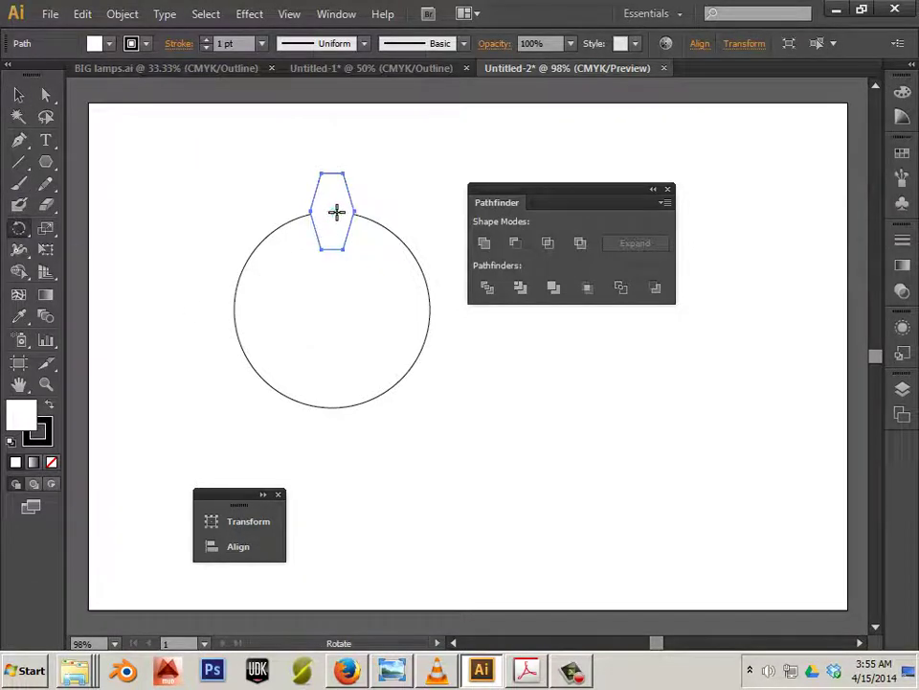
{"action": "left_click_drag", "start_coordinate": [337, 212], "coordinate": [332, 313]}
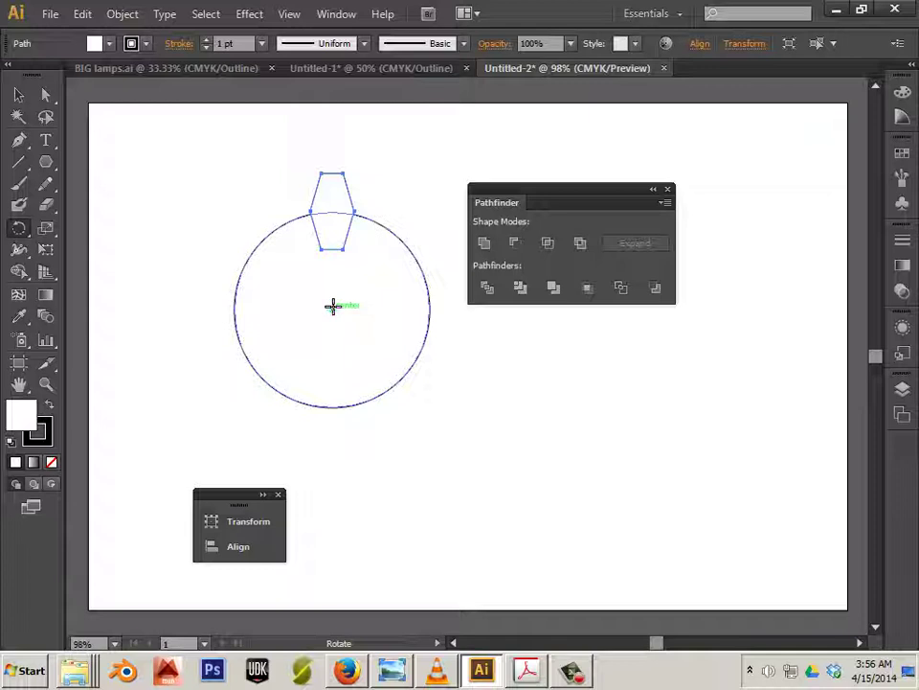
{"action": "left_click", "coordinate": [333, 306], "text": "alt"}
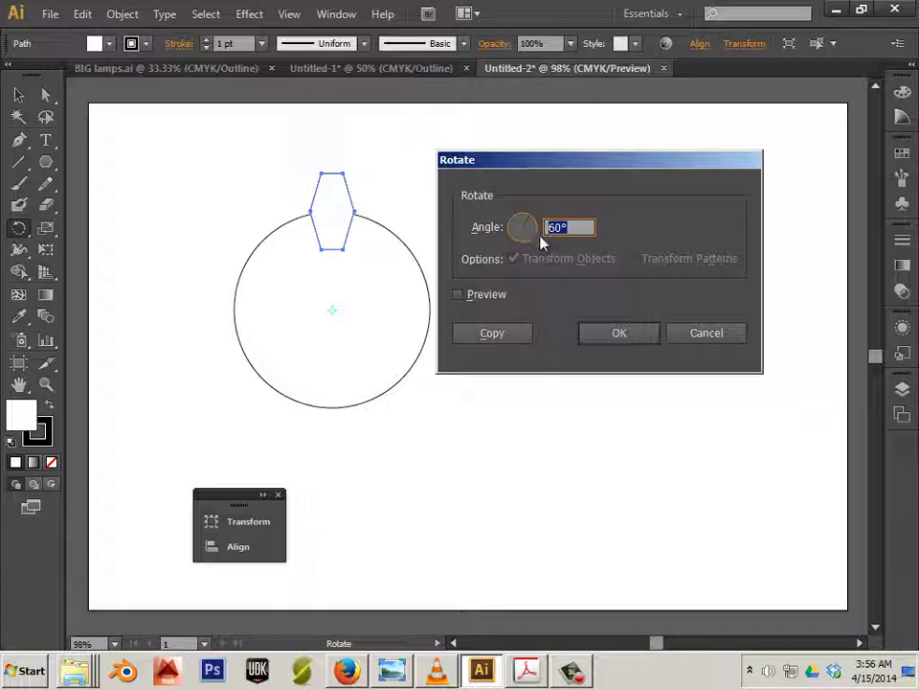
{"action": "type", "text": "30"}
{"action": "left_click", "coordinate": [459, 296]}
{"action": "left_click", "coordinate": [459, 296]}
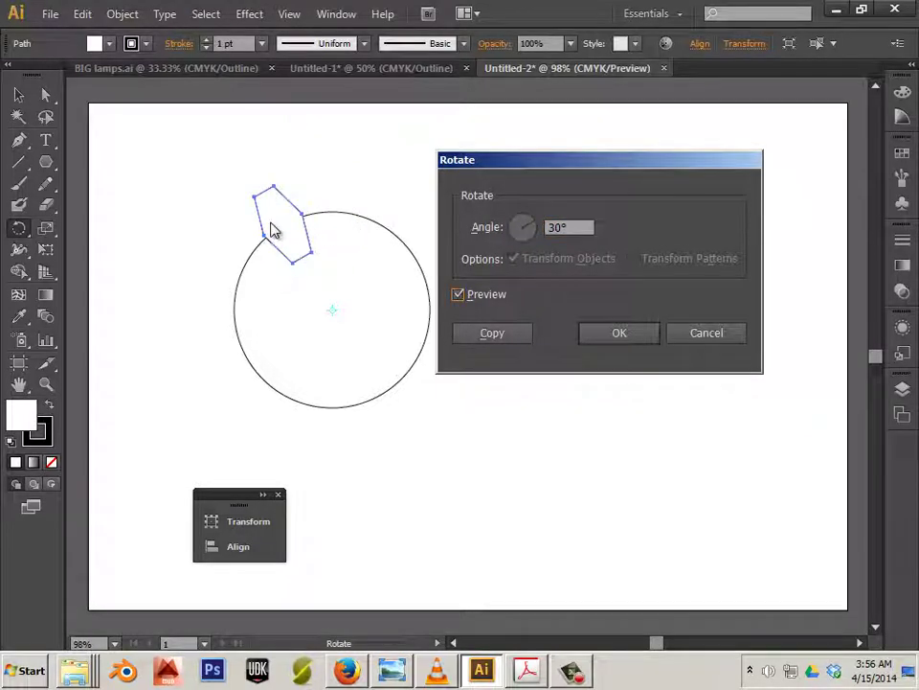
{"action": "left_click", "coordinate": [504, 333]}
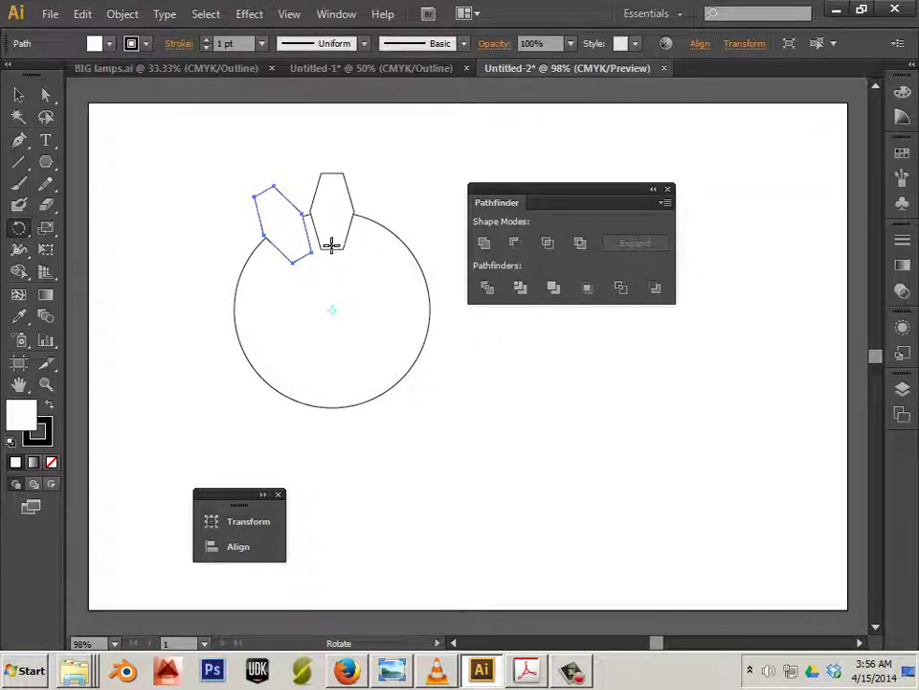
{"action": "left_click", "coordinate": [123, 14]}
{"action": "mouse_move", "coordinate": [125, 37]}
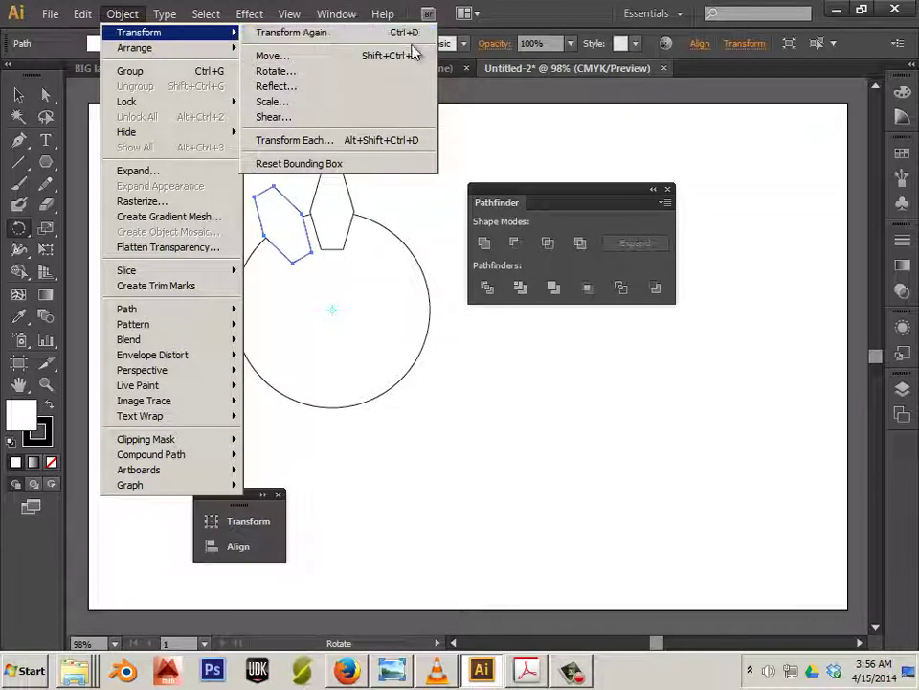
Step: Repeat the 30° rotated copy with Transform Again and Ctrl+D until twelve hexagons ring the circle
{"action": "left_click", "coordinate": [479, 367]}
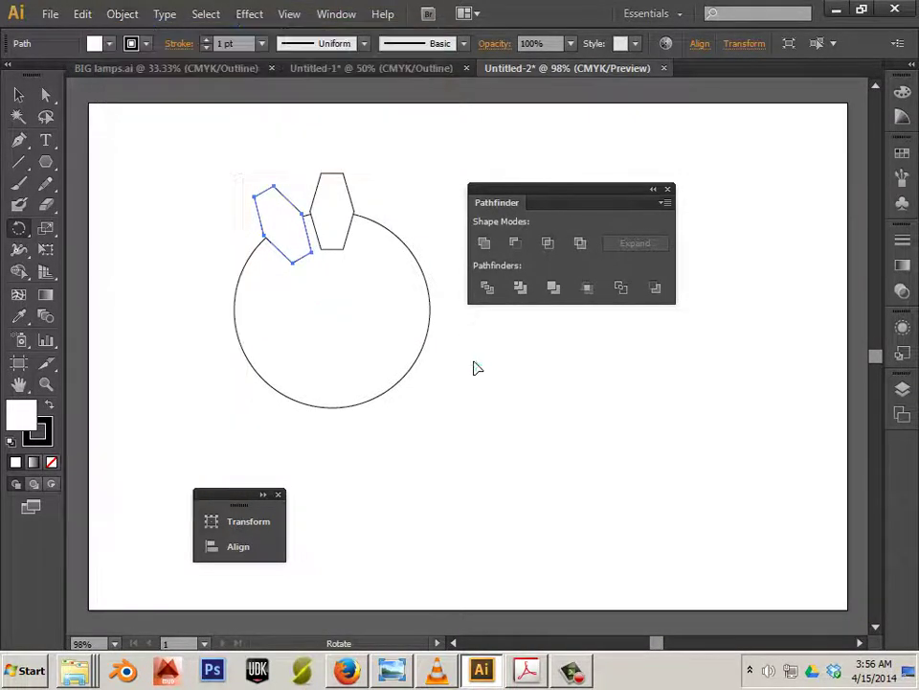
{"action": "left_click", "coordinate": [337, 291], "text": "ctrl+shift"}
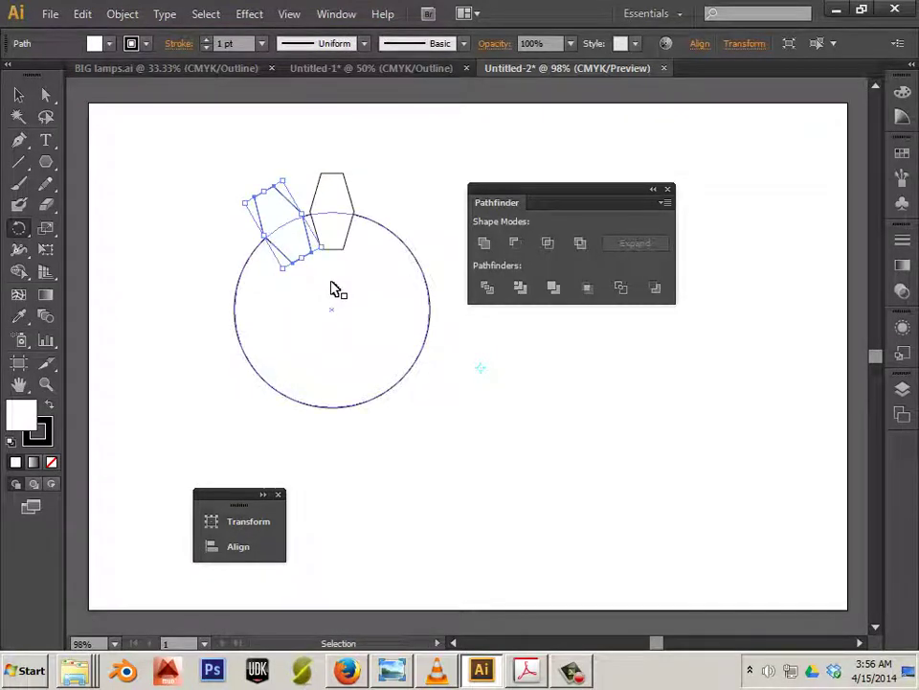
{"action": "key", "text": "ctrl+d"}
{"action": "key", "text": "ctrl+d"}
{"action": "key", "text": "ctrl+d"}
{"action": "key", "text": "ctrl+d"}
{"action": "key", "text": "ctrl+d"}
{"action": "key", "text": "ctrl+d"}
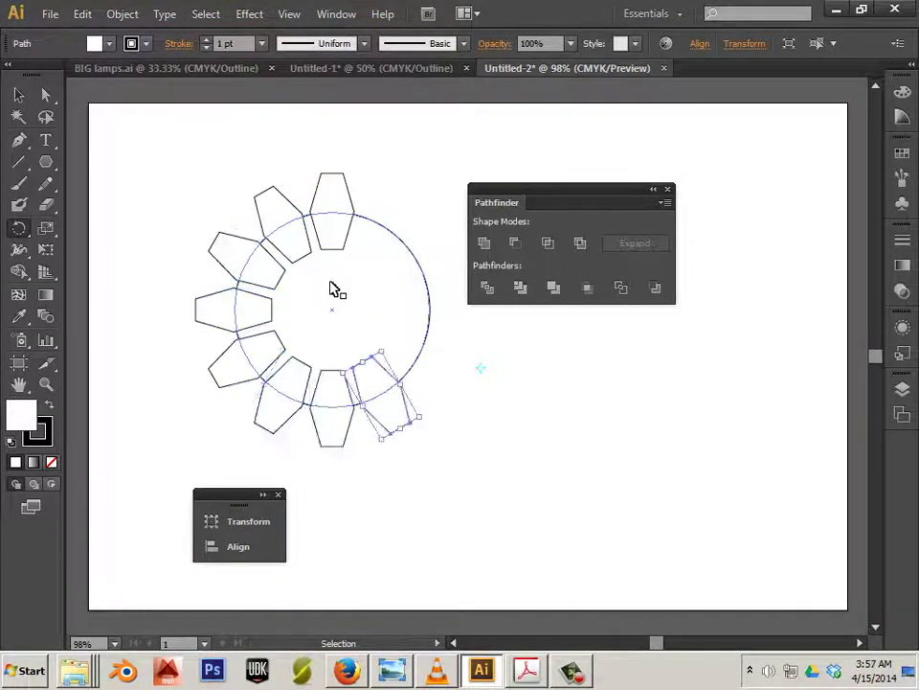
{"action": "key", "text": "ctrl+d"}
{"action": "key", "text": "ctrl+d"}
{"action": "key", "text": "ctrl+d"}
{"action": "key", "text": "ctrl+d"}
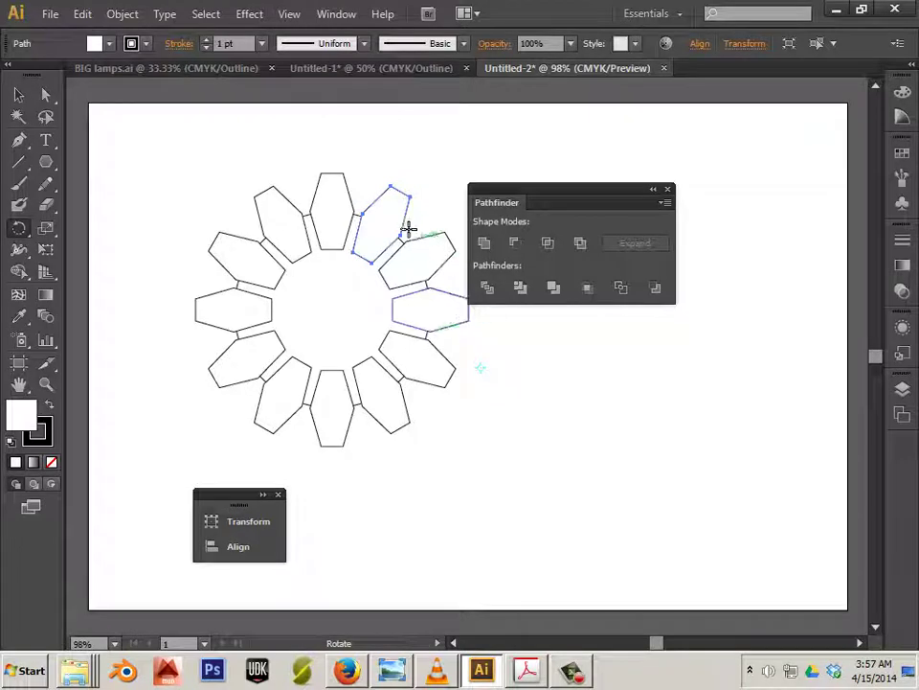
{"action": "left_click", "coordinate": [19, 94]}
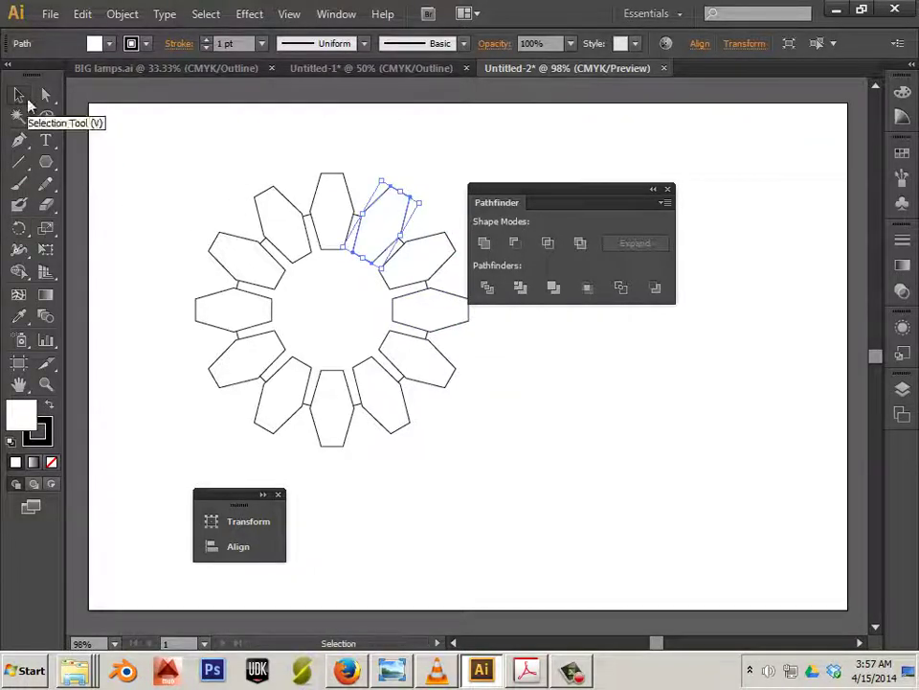
Step: Select the circle and all twelve hexagons and combine them with Pathfinder Unite
{"action": "left_click_drag", "start_coordinate": [132, 131], "coordinate": [523, 472]}
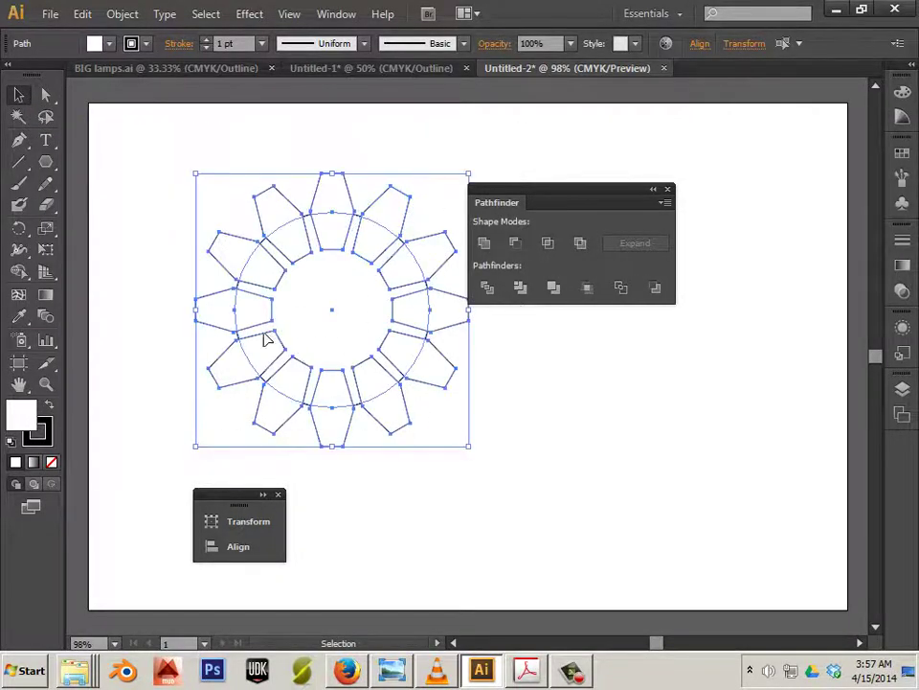
{"action": "left_click", "coordinate": [125, 261]}
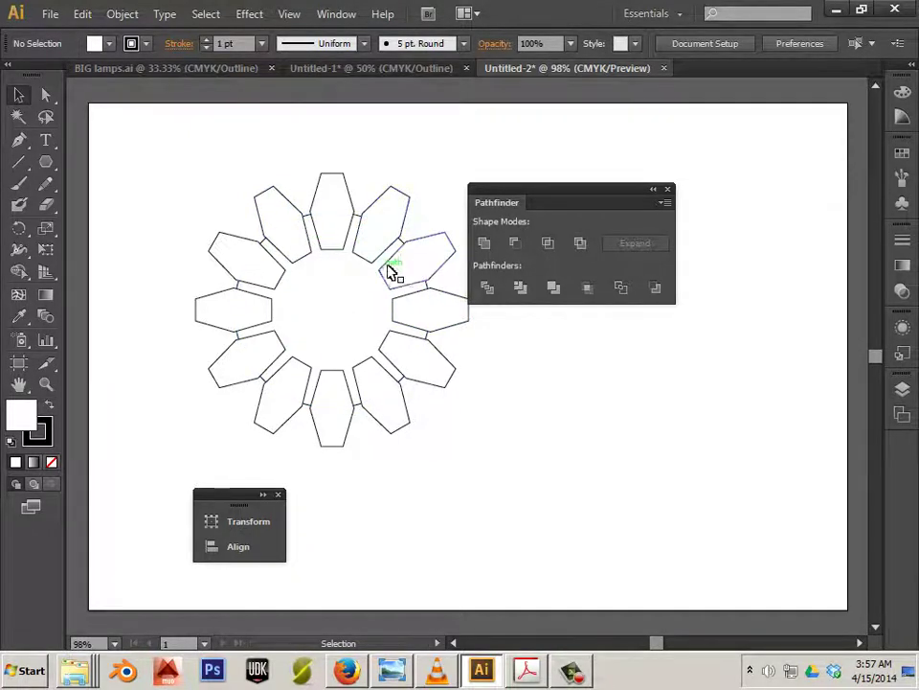
{"action": "left_click_drag", "start_coordinate": [131, 155], "coordinate": [484, 464]}
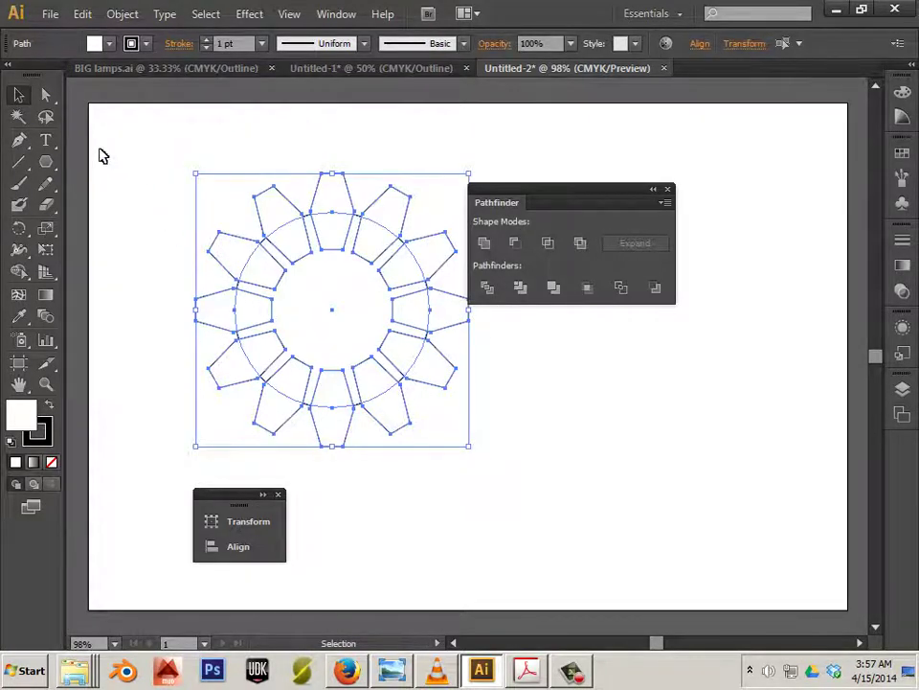
{"action": "left_click", "coordinate": [343, 15]}
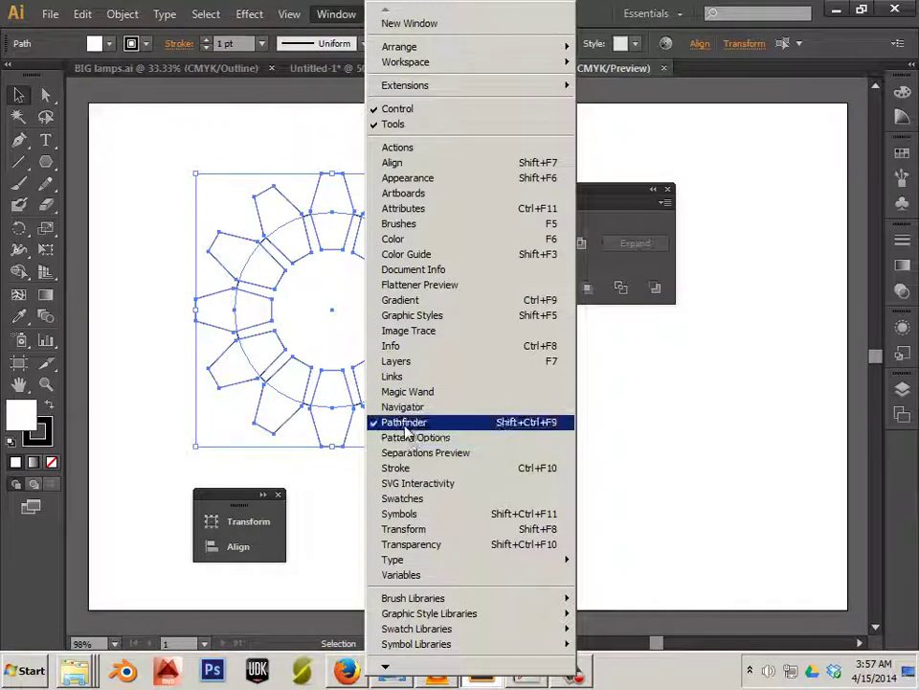
{"action": "left_click", "coordinate": [601, 196]}
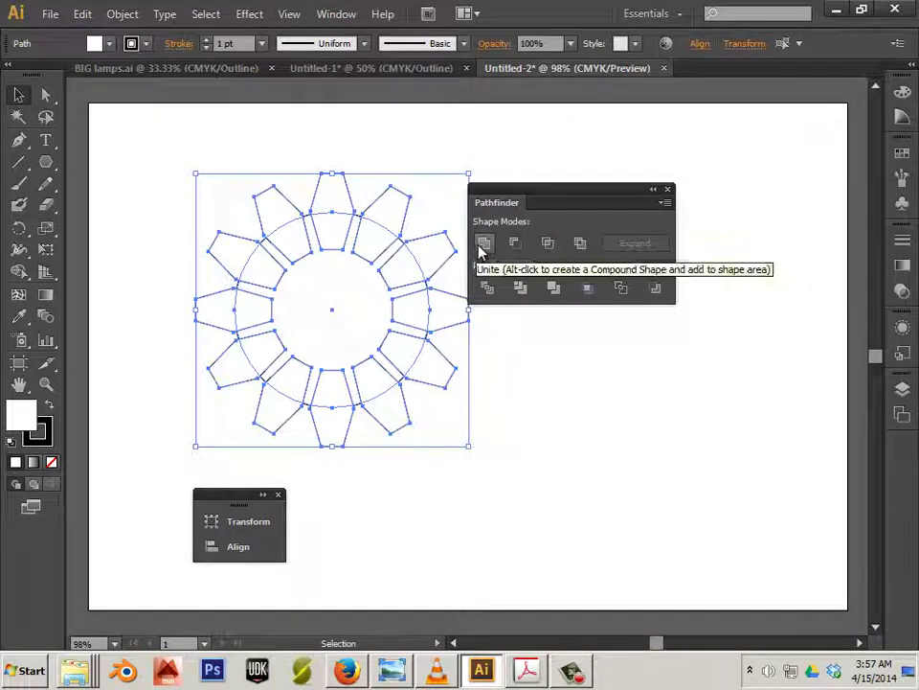
{"action": "left_click", "coordinate": [484, 244]}
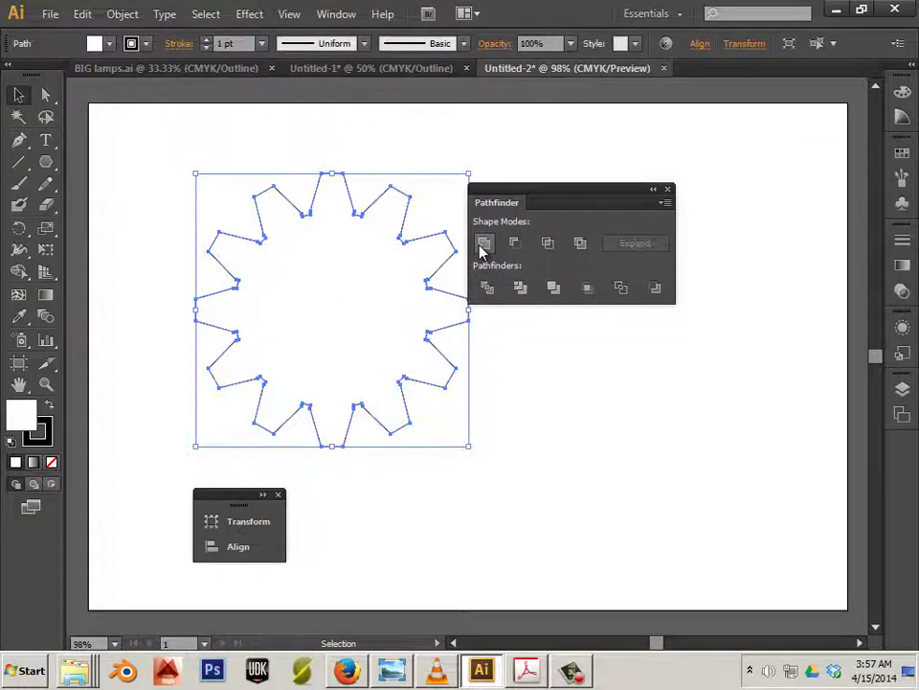
{"action": "left_click", "coordinate": [550, 408]}
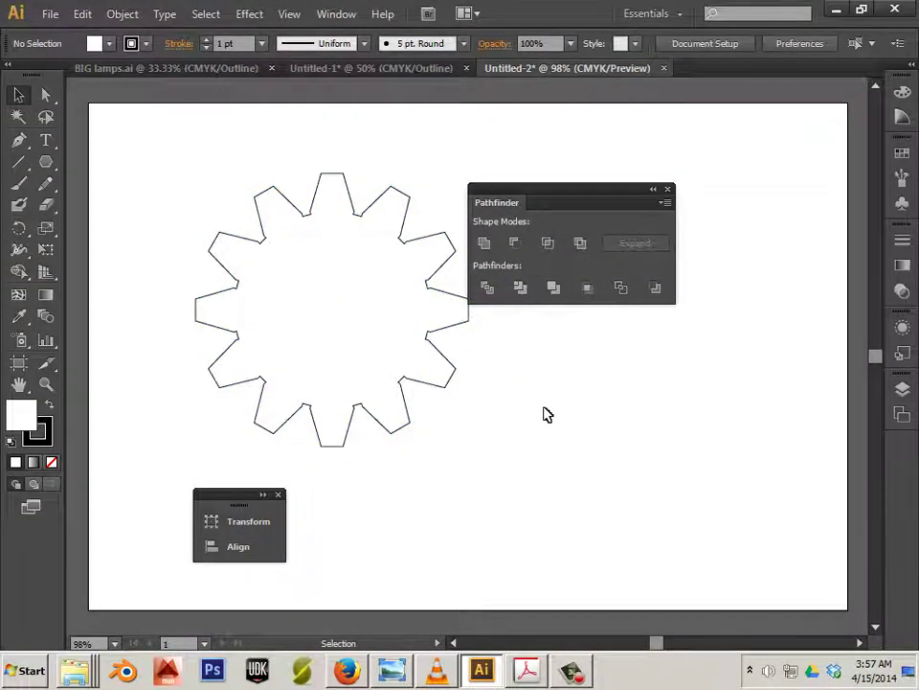
Step: Draw a small circle outward from the gear's centre point with the Ellipse Tool
{"action": "left_click", "coordinate": [50, 164]}
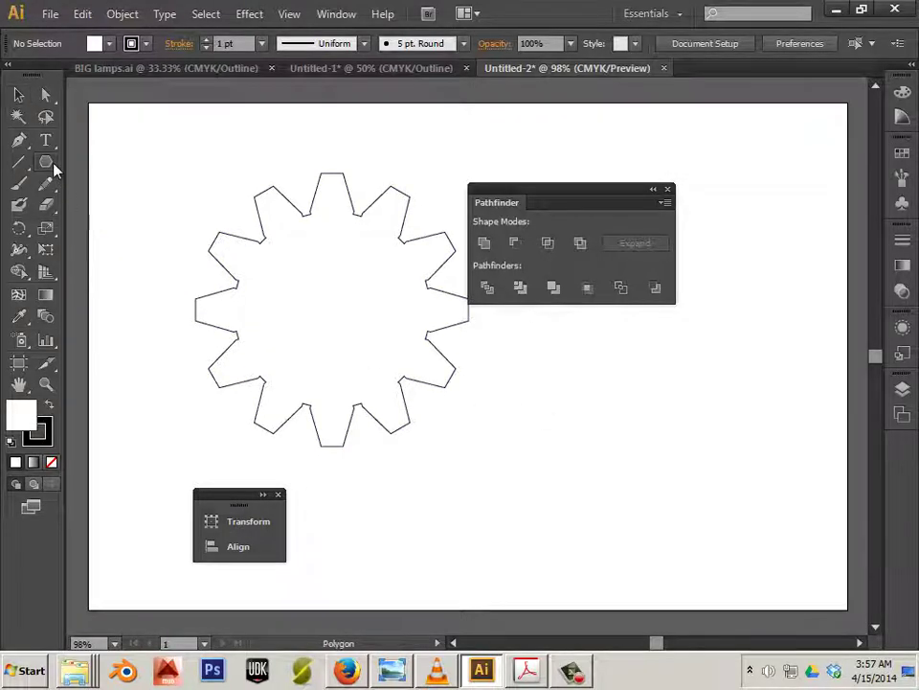
{"action": "left_click", "coordinate": [54, 166]}
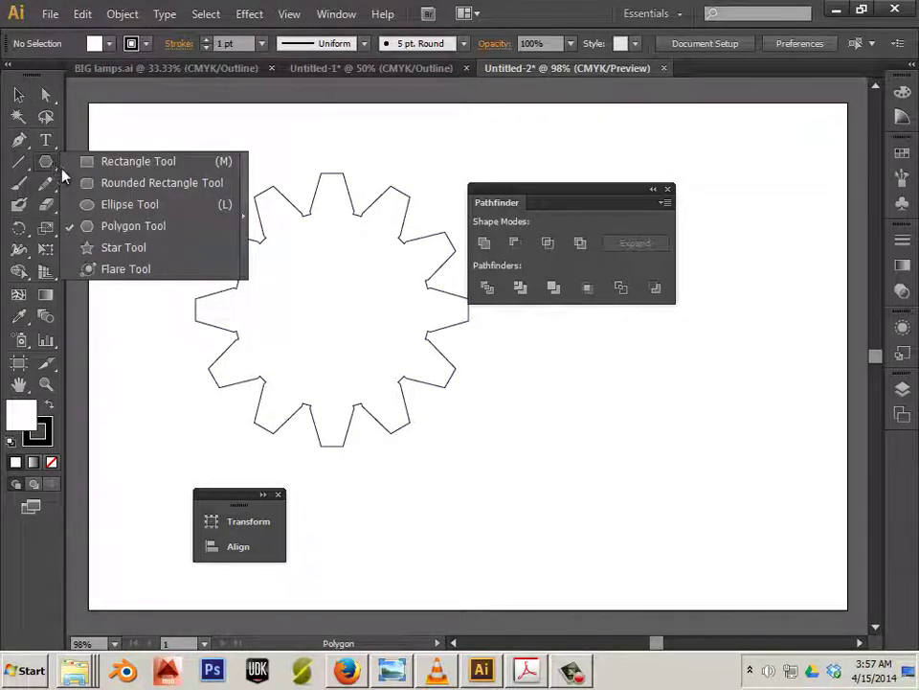
{"action": "left_click", "coordinate": [88, 204]}
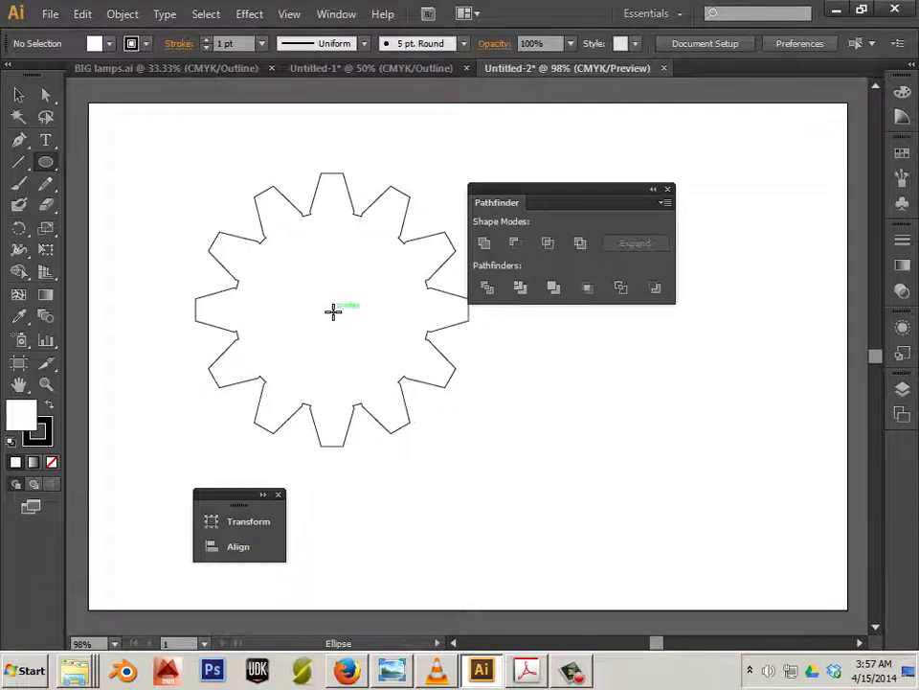
{"action": "left_click_drag", "start_coordinate": [332, 310], "coordinate": [358, 344]}
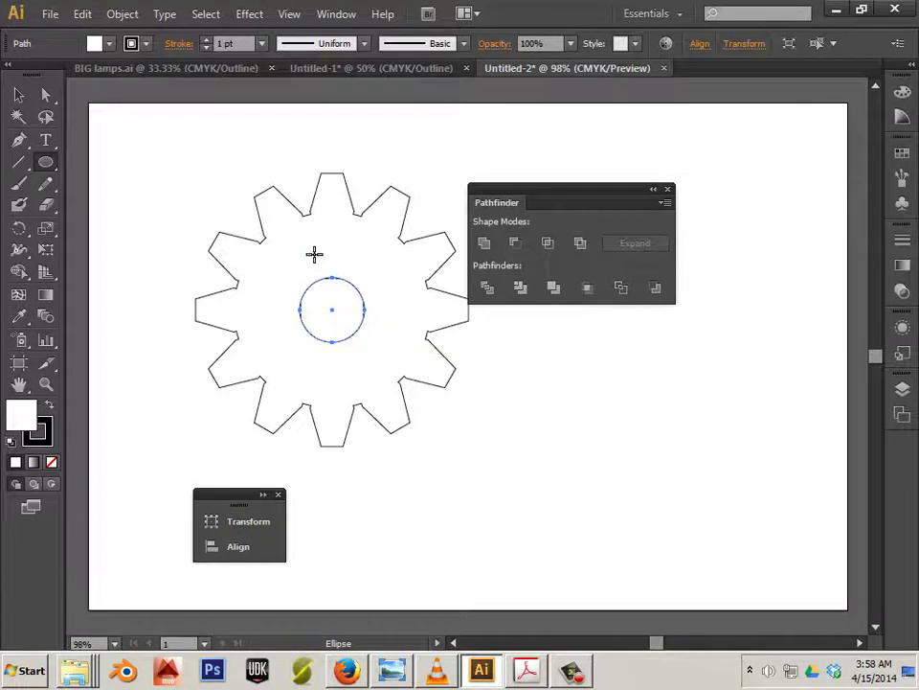
Step: Create a five-sided polygon with the Polygon Tool
{"action": "left_click", "coordinate": [50, 169]}
{"action": "left_click", "coordinate": [95, 226]}
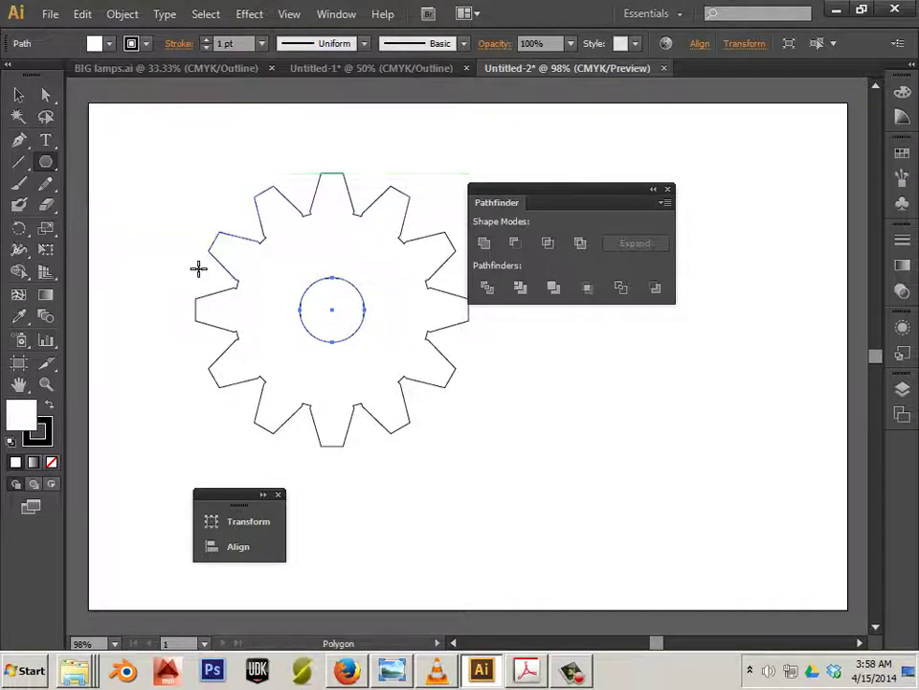
{"action": "left_click", "coordinate": [514, 388]}
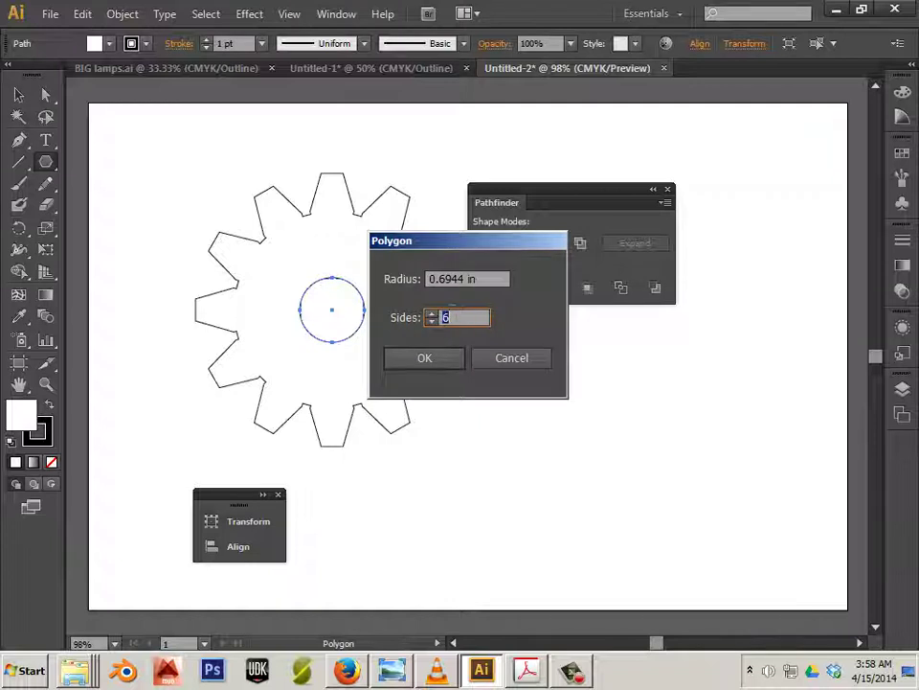
{"action": "left_click", "coordinate": [432, 322]}
{"action": "left_click", "coordinate": [427, 359]}
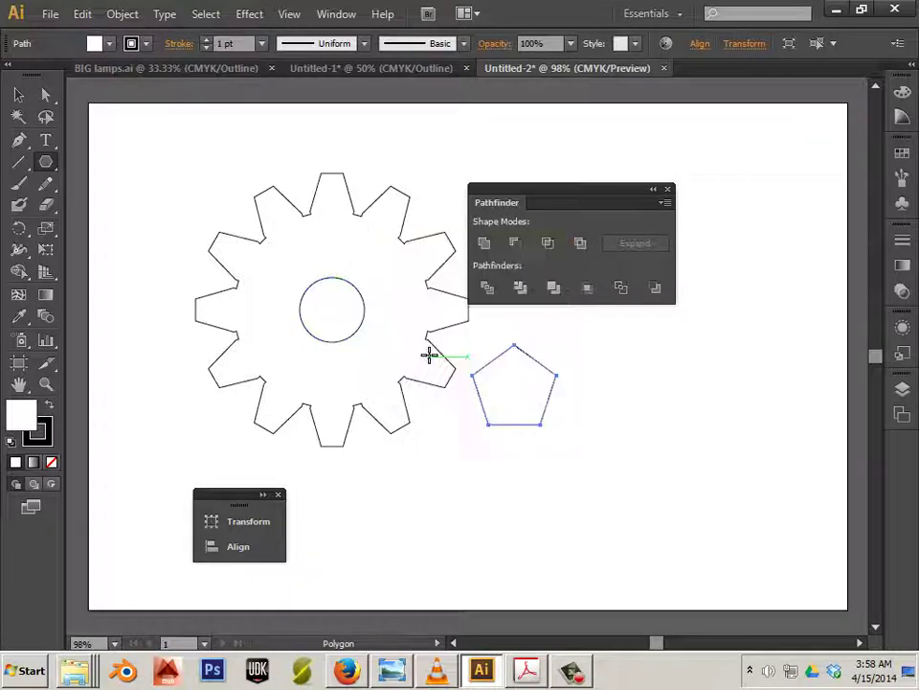
Step: Move the pentagon above the hub and shrink it to fit inside the gear
{"action": "left_click", "coordinate": [18, 94]}
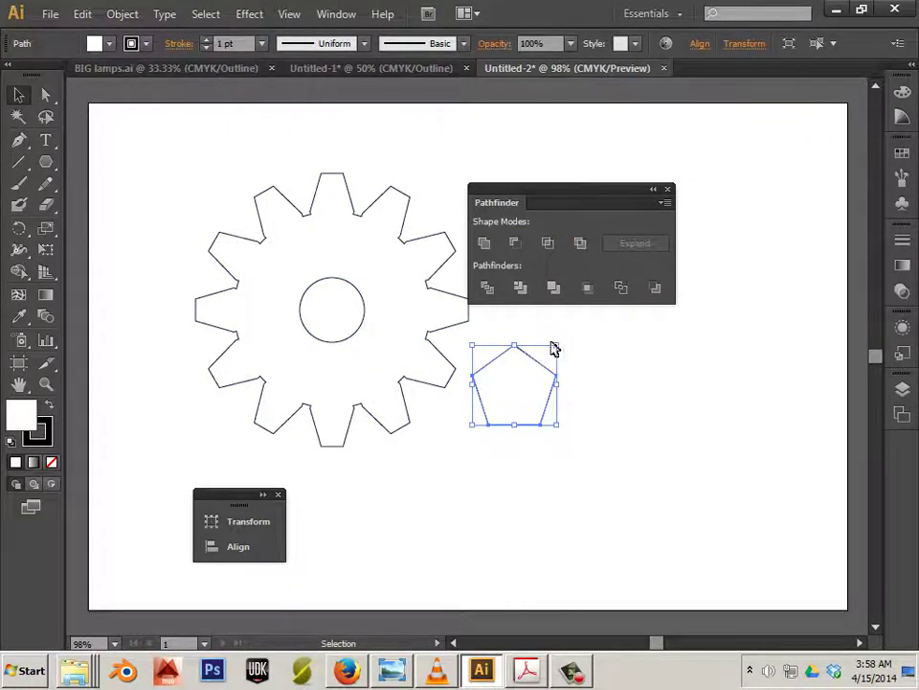
{"action": "left_click_drag", "start_coordinate": [540, 365], "coordinate": [359, 240]}
{"action": "left_click_drag", "start_coordinate": [380, 198], "coordinate": [406, 257]}
Step: Tilt the pentagon slightly, then make a 60° rotated copy around the hub centre
{"action": "left_click", "coordinate": [400, 308]}
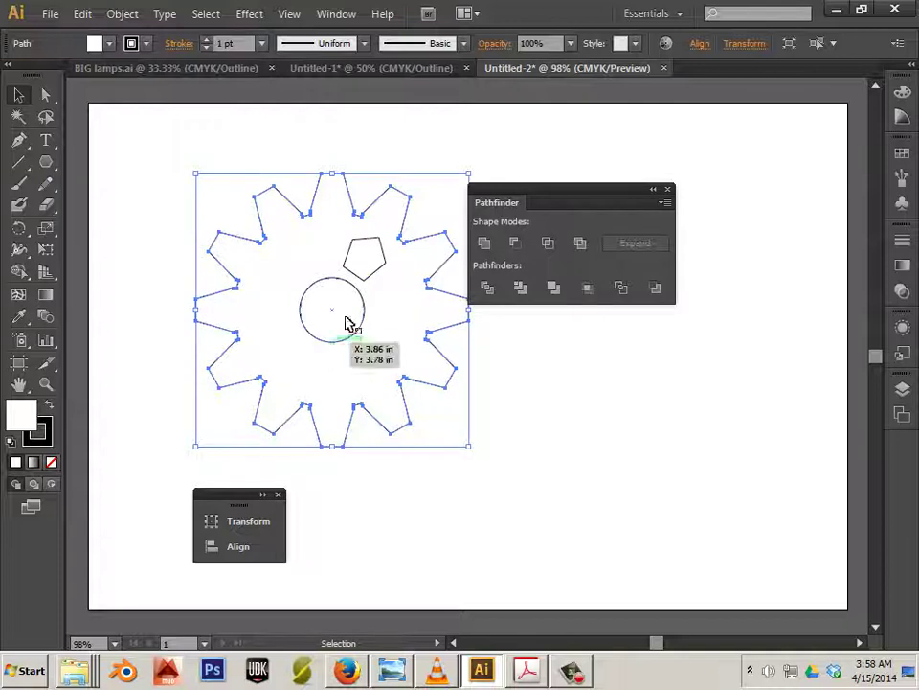
{"action": "left_click", "coordinate": [372, 273]}
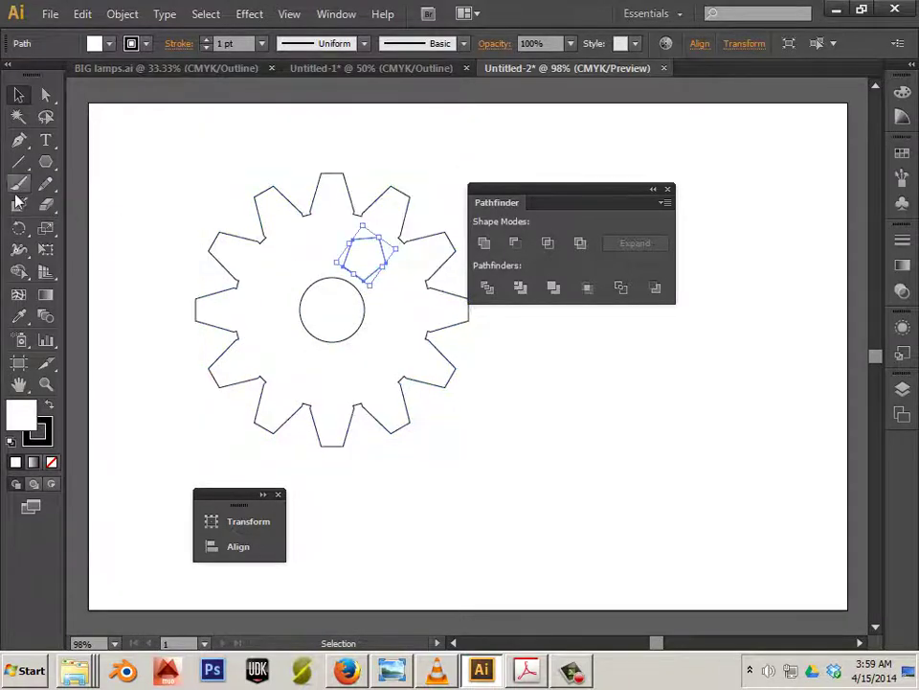
{"action": "left_click", "coordinate": [18, 228]}
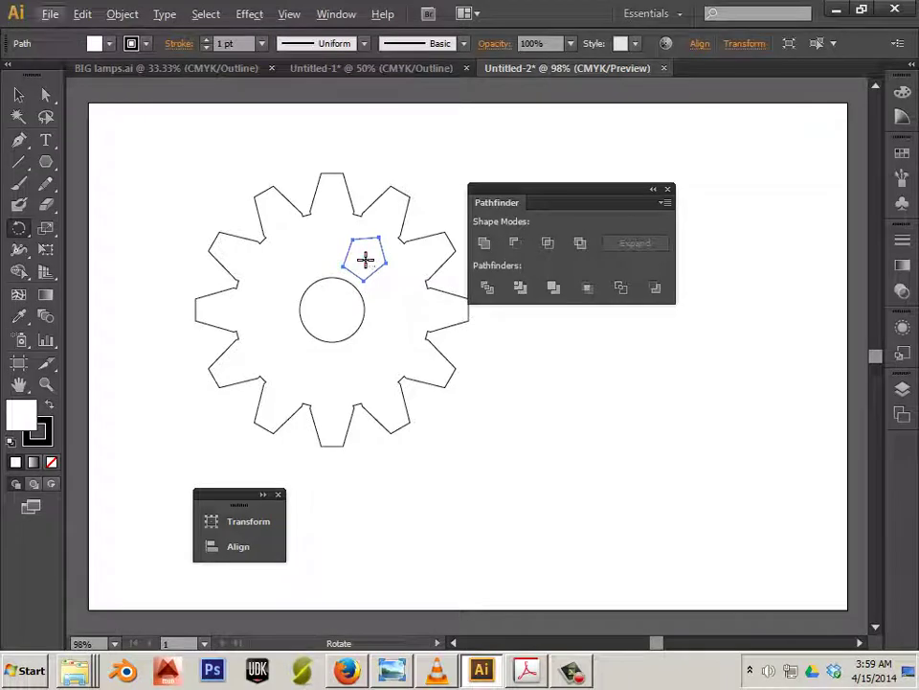
{"action": "left_click", "coordinate": [331, 310], "text": "alt"}
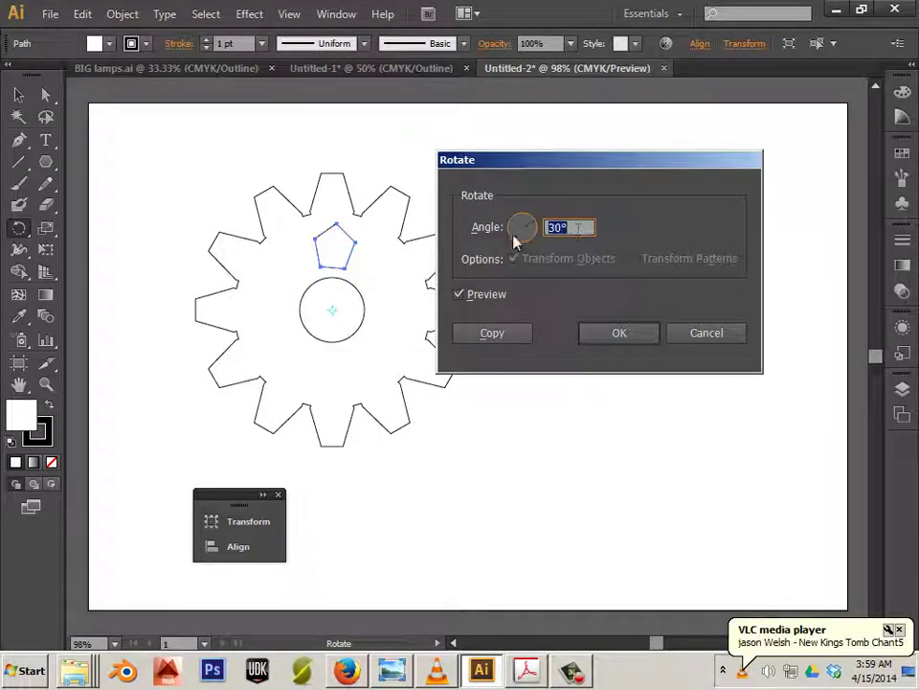
{"action": "type", "text": "60"}
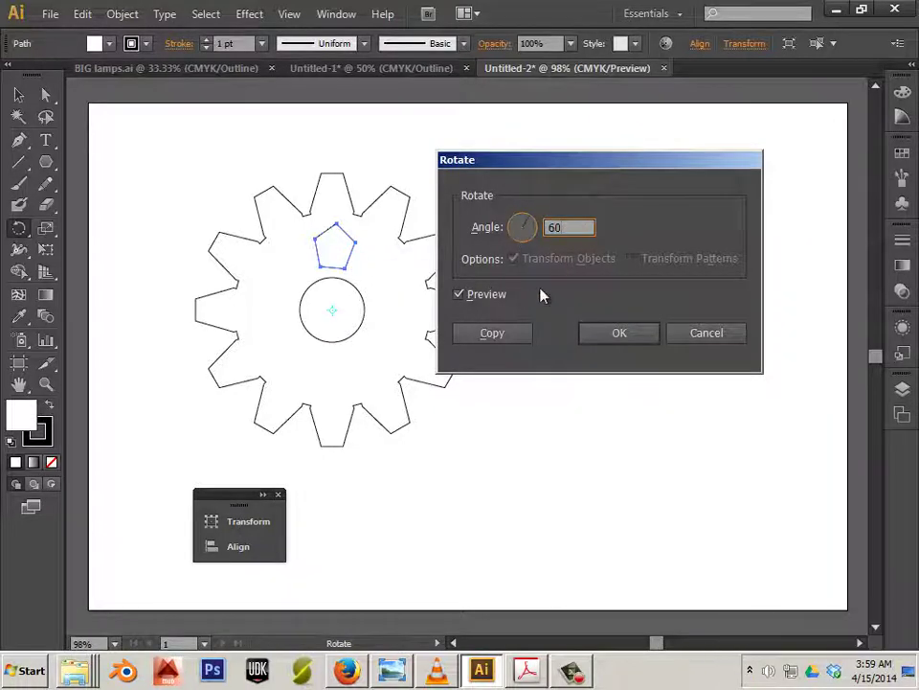
{"action": "left_click", "coordinate": [509, 334]}
Step: Repeat the rotated copy until six pentagons ring the hub, then deselect
{"action": "key", "text": "ctrl+shift+F9"}
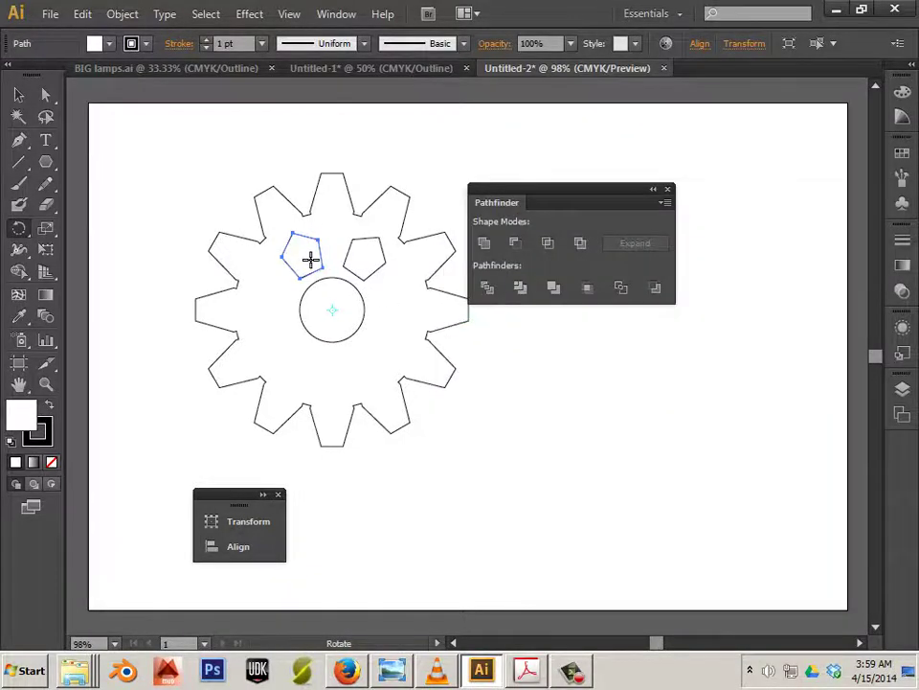
{"action": "key", "text": "v"}
{"action": "key", "text": "ctrl+d"}
{"action": "key", "text": "ctrl+d"}
{"action": "key", "text": "ctrl+d"}
{"action": "key", "text": "ctrl+d"}
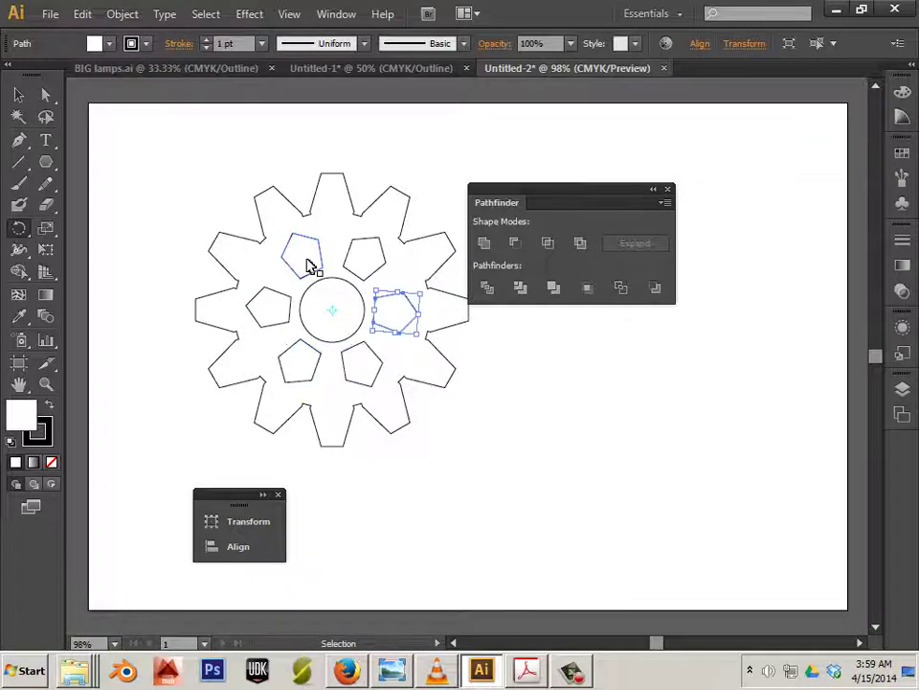
{"action": "key", "text": "r"}
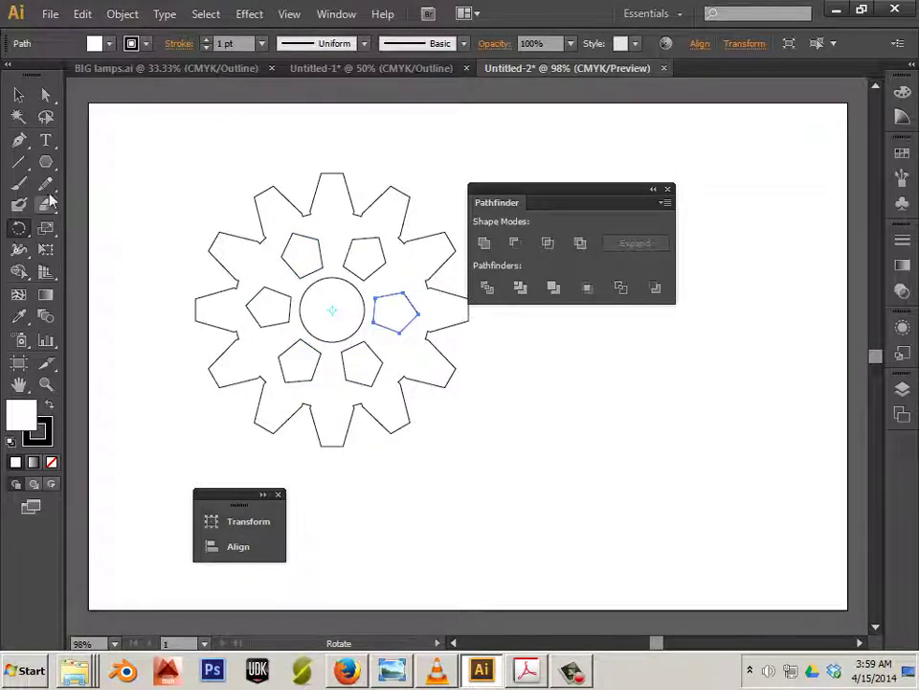
{"action": "left_click", "coordinate": [19, 93]}
{"action": "left_click", "coordinate": [309, 207]}
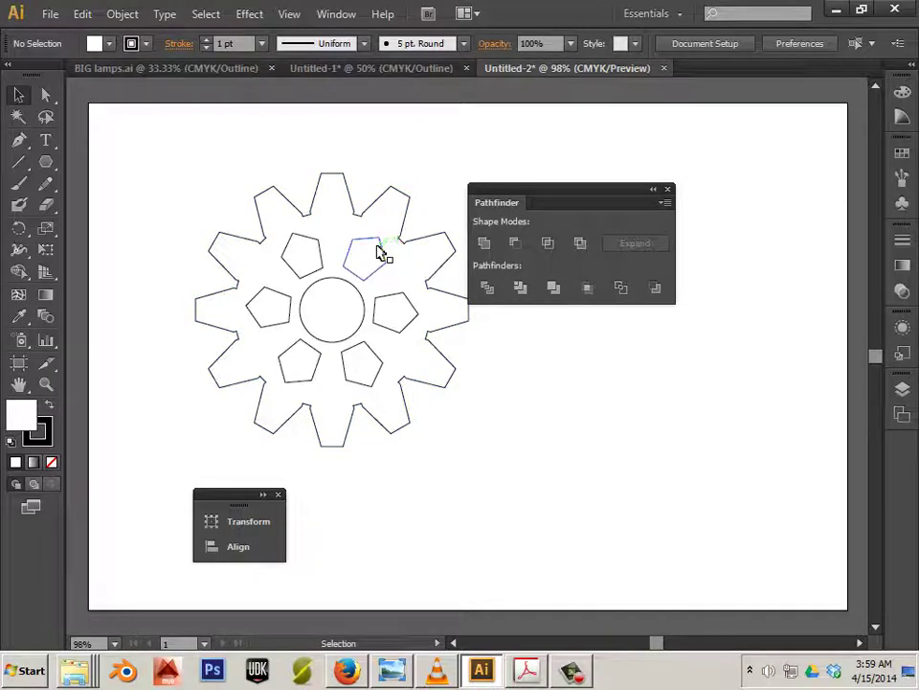
Step: Subtract the upper-right pentagon from the gear with Pathfinder Minus Front
{"action": "left_click", "coordinate": [406, 232]}
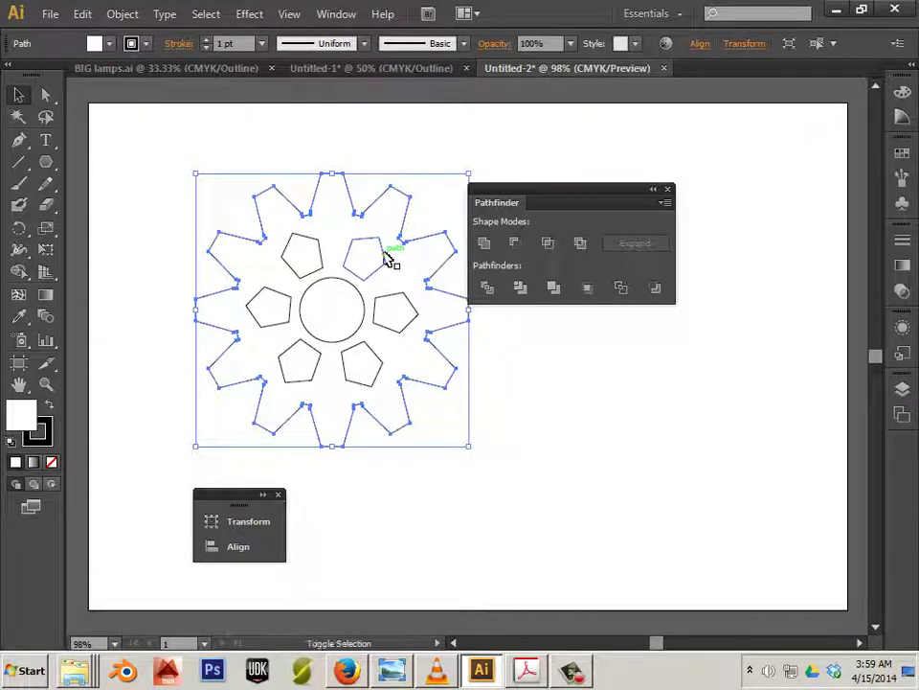
{"action": "left_click", "coordinate": [386, 257], "text": "shift"}
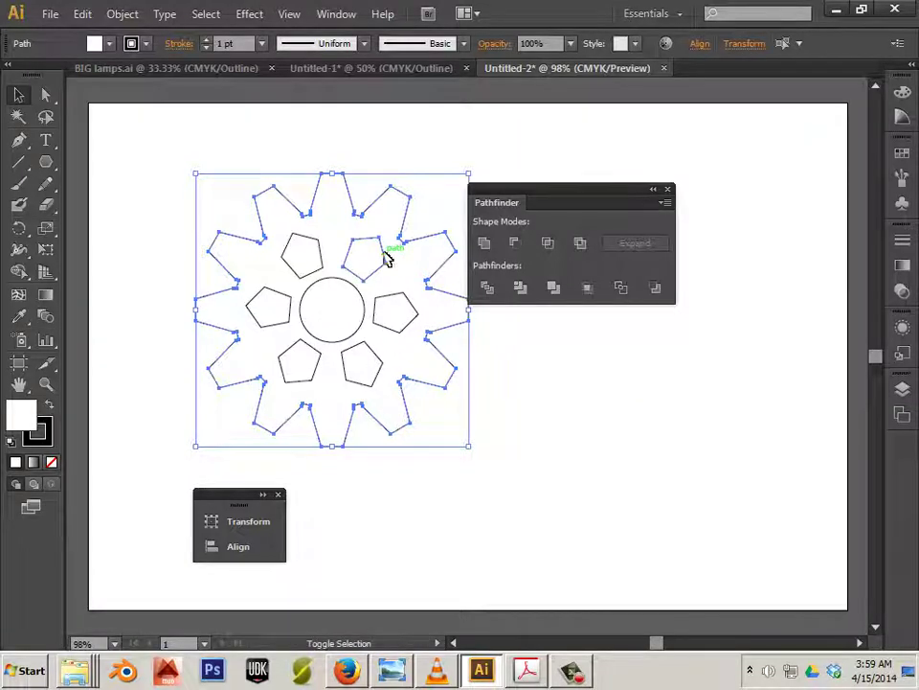
{"action": "left_click", "coordinate": [516, 245]}
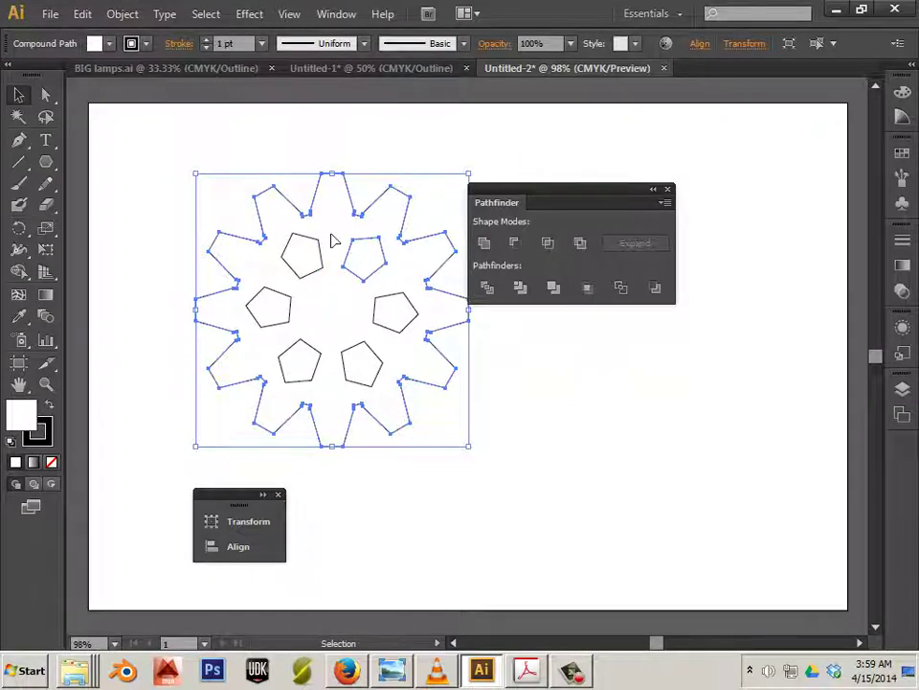
{"action": "left_click", "coordinate": [350, 148]}
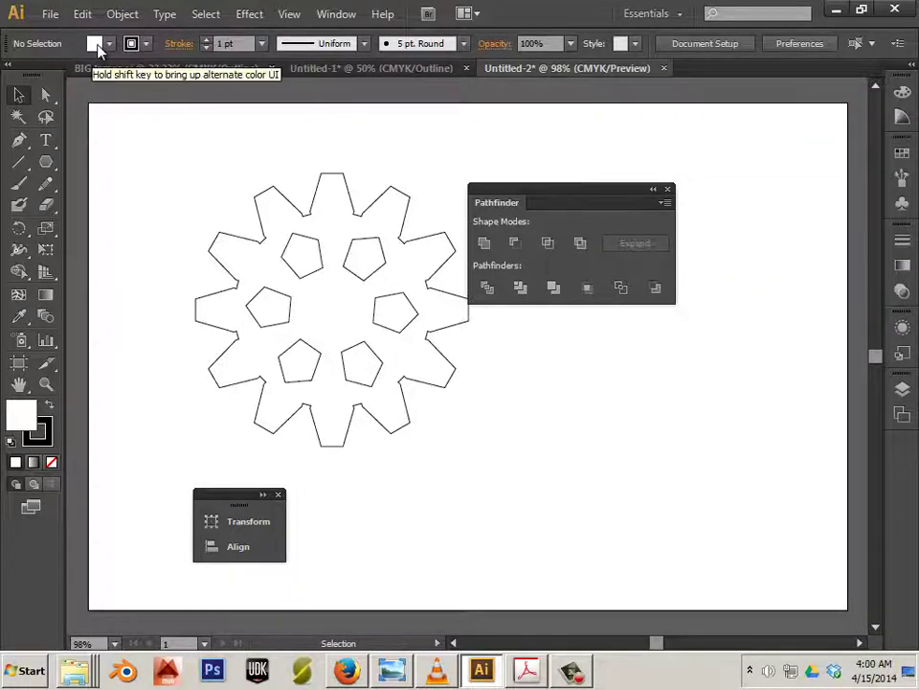
Step: Cut the right pentagon from the gear using Minus Front, after Minus Back raises an alert
{"action": "left_click", "coordinate": [449, 320]}
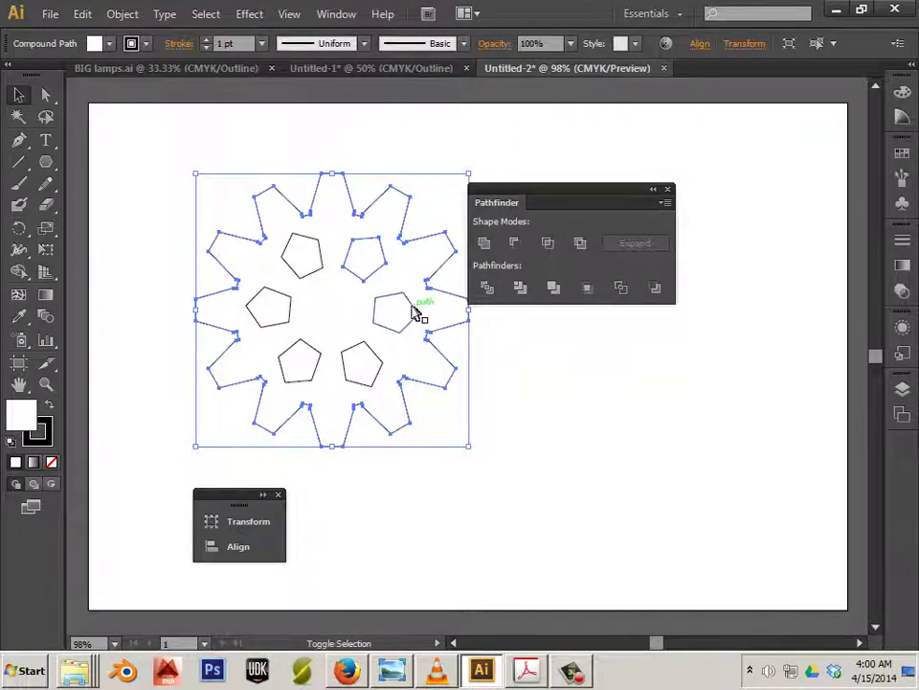
{"action": "left_click", "coordinate": [413, 313], "text": "shift"}
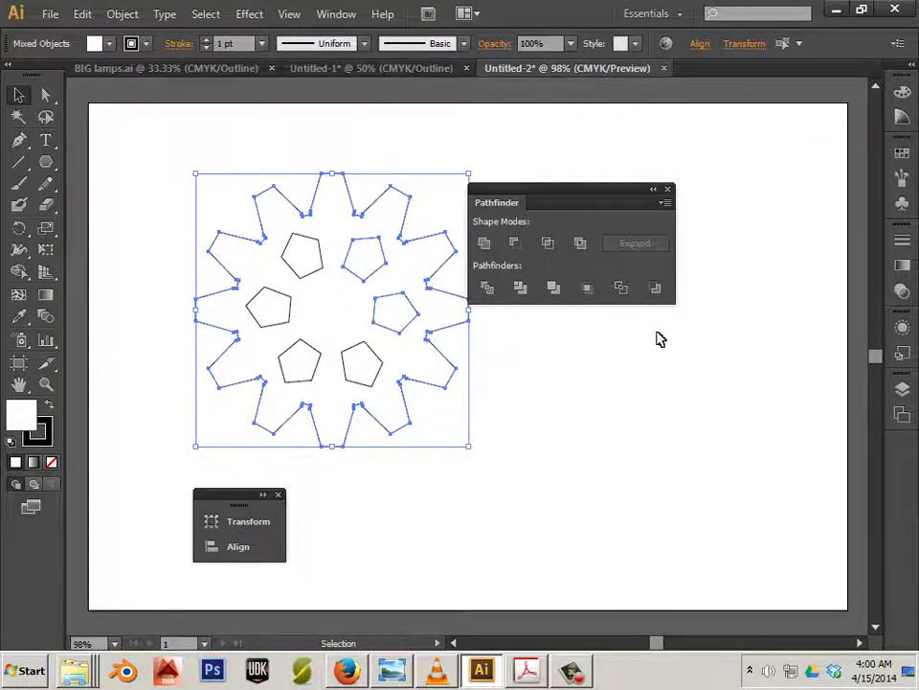
{"action": "left_click", "coordinate": [656, 288]}
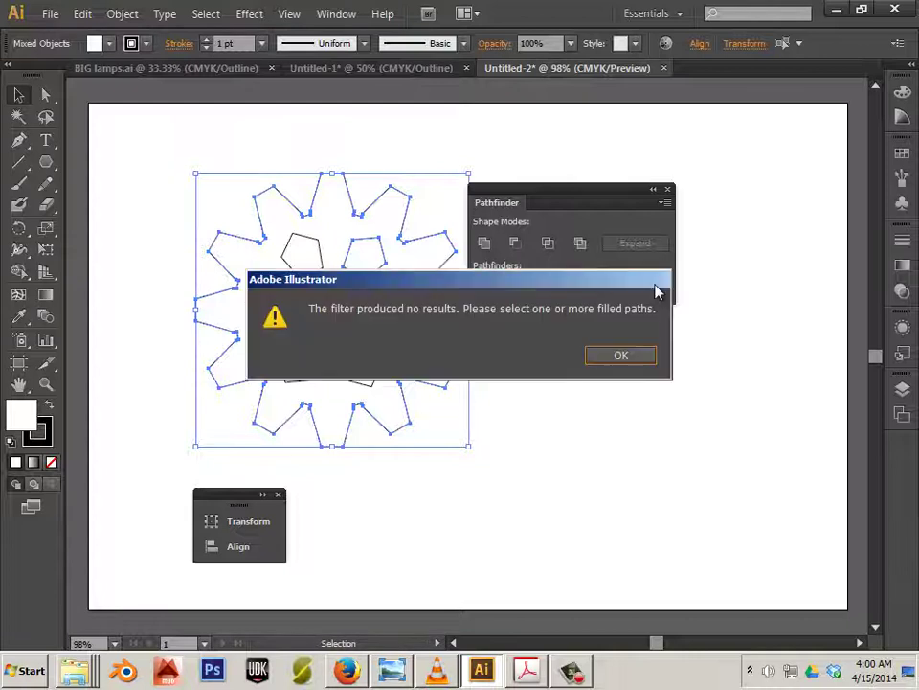
{"action": "left_click", "coordinate": [624, 355]}
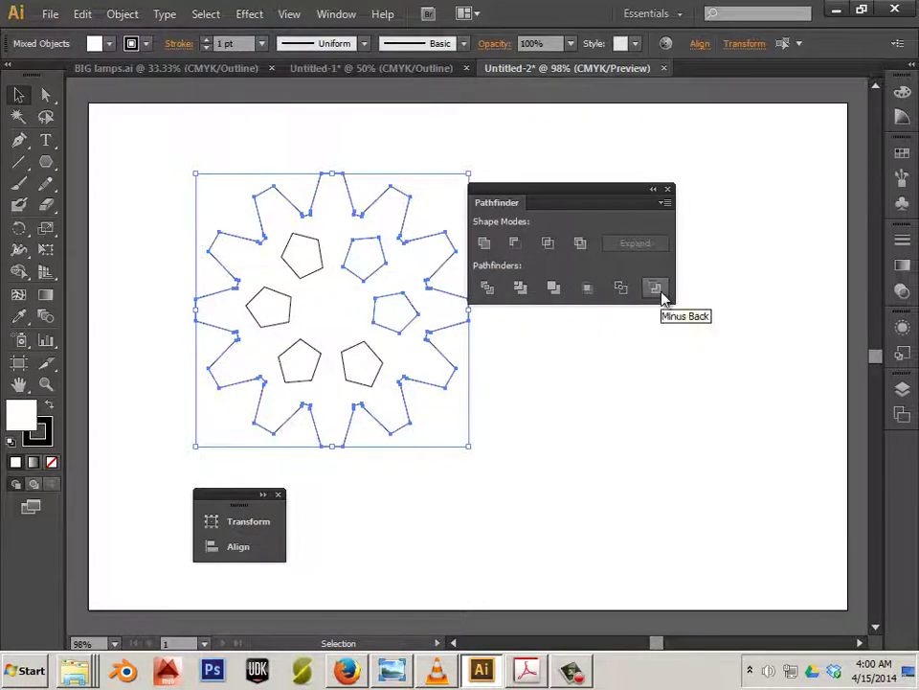
{"action": "left_click", "coordinate": [513, 246]}
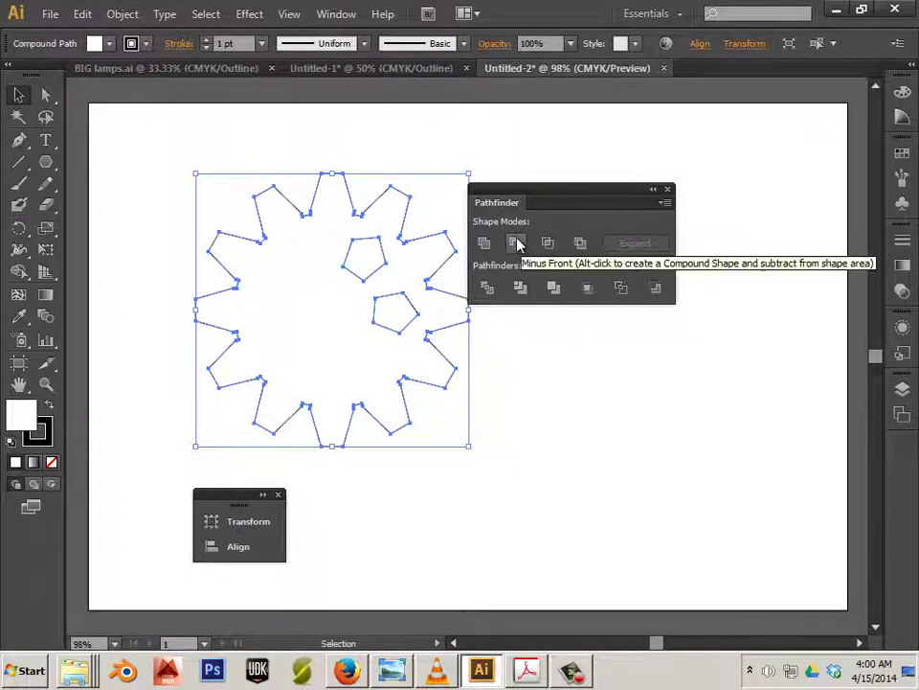
{"action": "left_click", "coordinate": [469, 414]}
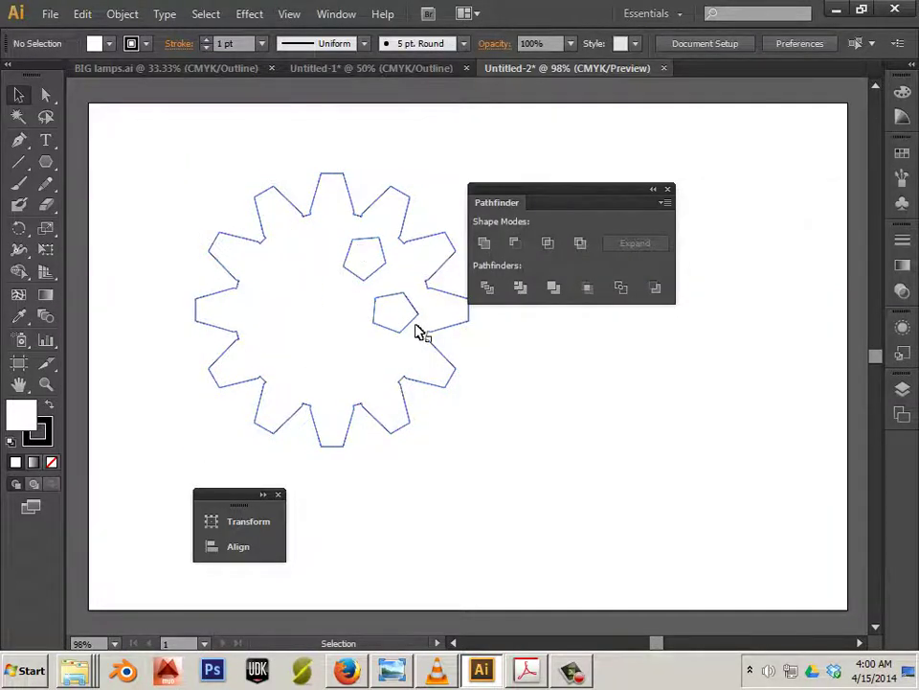
Step: Switch to Outline view and cut the first pentagon out of the gear with Minus Back
{"action": "left_click", "coordinate": [289, 14]}
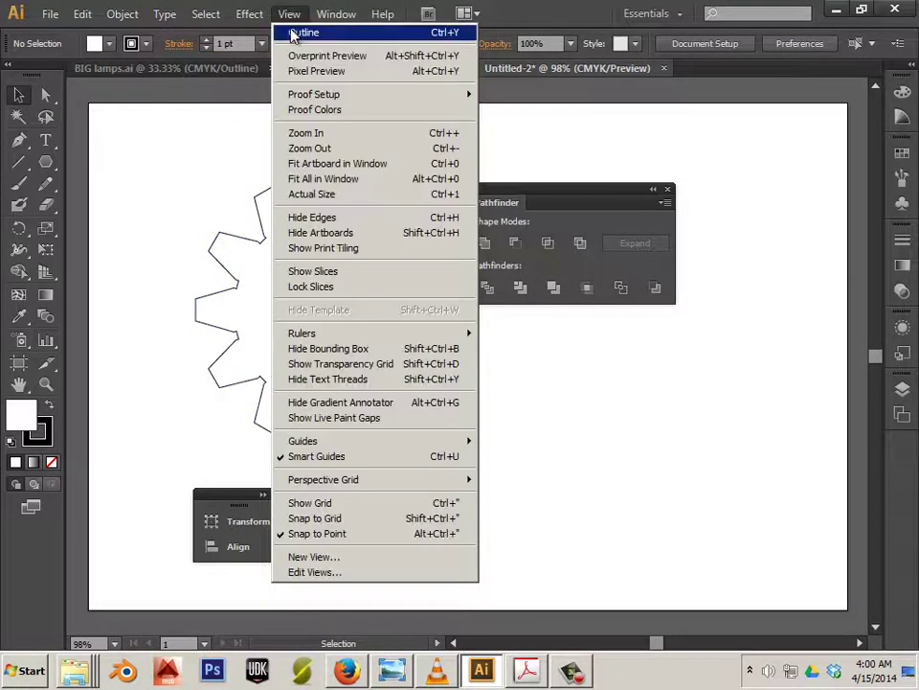
{"action": "left_click", "coordinate": [296, 33]}
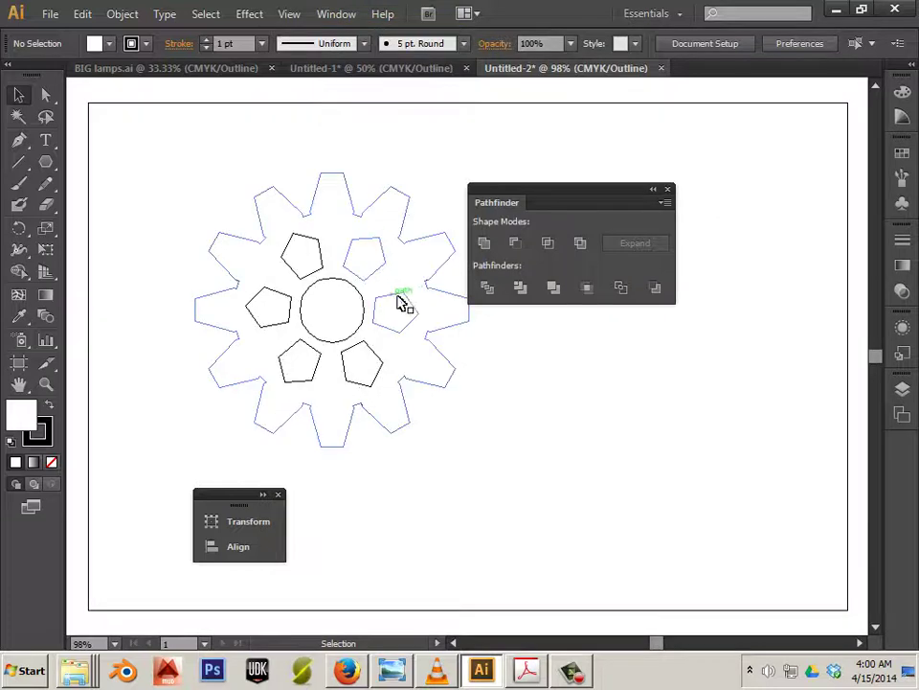
{"action": "left_click", "coordinate": [412, 420]}
{"action": "left_click", "coordinate": [379, 382], "text": "shift"}
{"action": "left_click", "coordinate": [656, 288]}
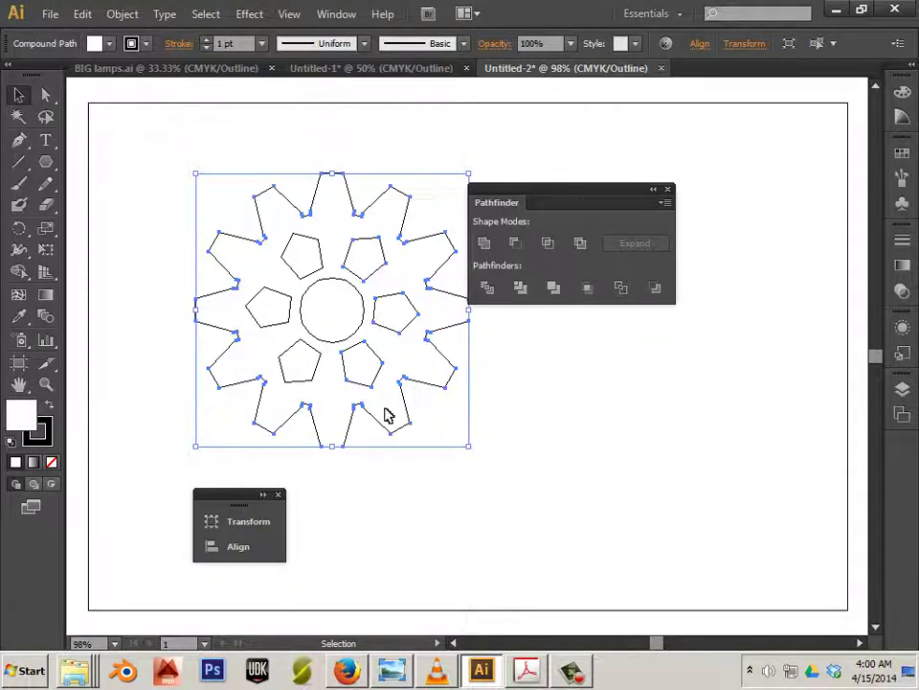
Step: Cut the lower, left and upper-left pentagons out of the gear as holes
{"action": "left_click", "coordinate": [305, 381]}
{"action": "left_click", "coordinate": [293, 419], "text": "shift"}
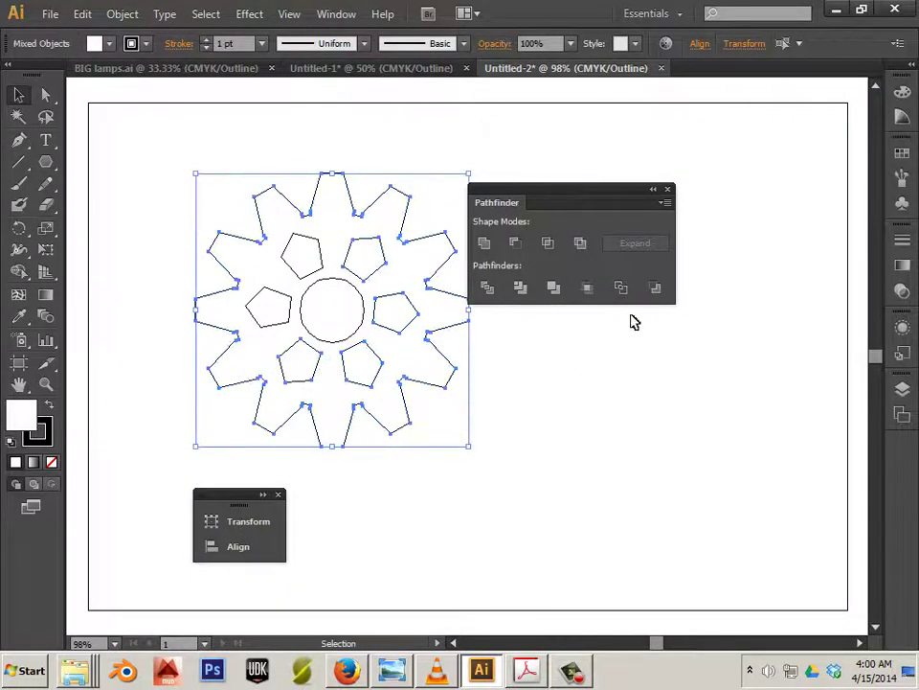
{"action": "left_click", "coordinate": [656, 288]}
{"action": "left_click", "coordinate": [283, 327]}
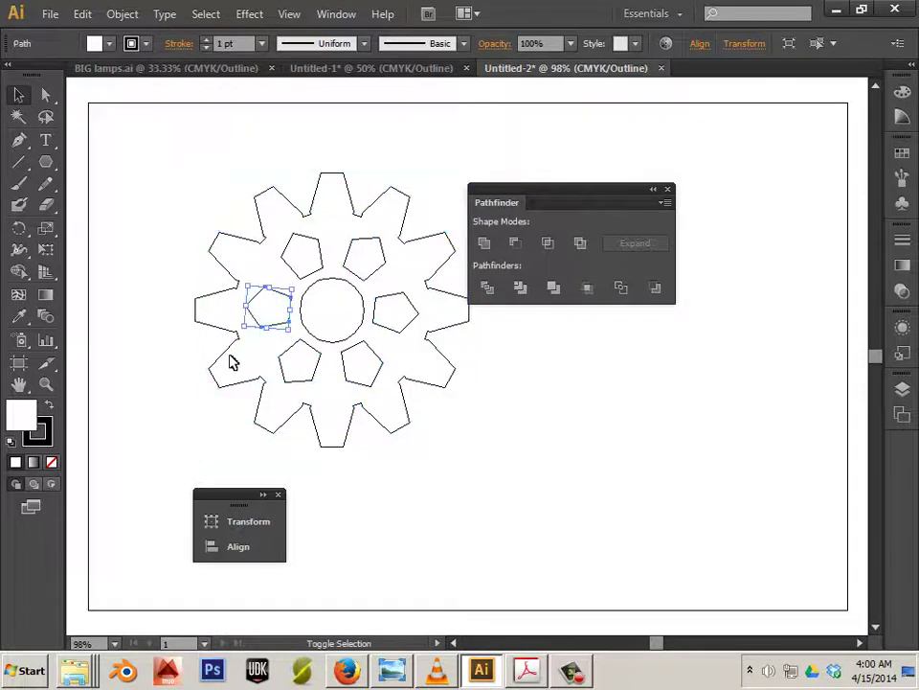
{"action": "left_click", "coordinate": [223, 355], "text": "shift"}
{"action": "left_click", "coordinate": [656, 288]}
{"action": "left_click", "coordinate": [290, 271]}
{"action": "left_click", "coordinate": [263, 228], "text": "shift"}
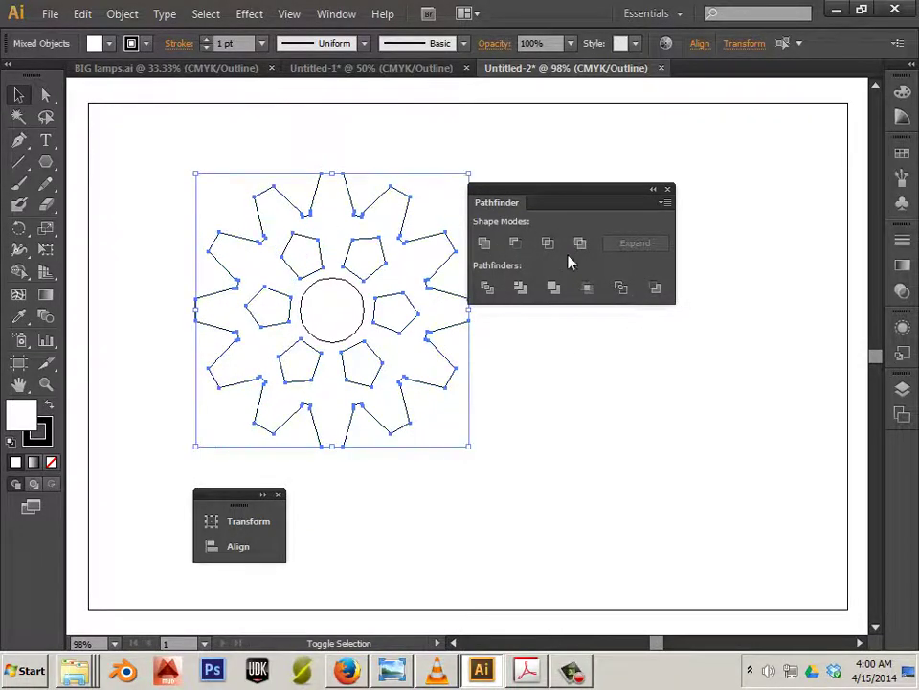
{"action": "left_click", "coordinate": [657, 288]}
Step: Subtract the centre circle from the gear to make the hub hole
{"action": "left_click", "coordinate": [479, 396]}
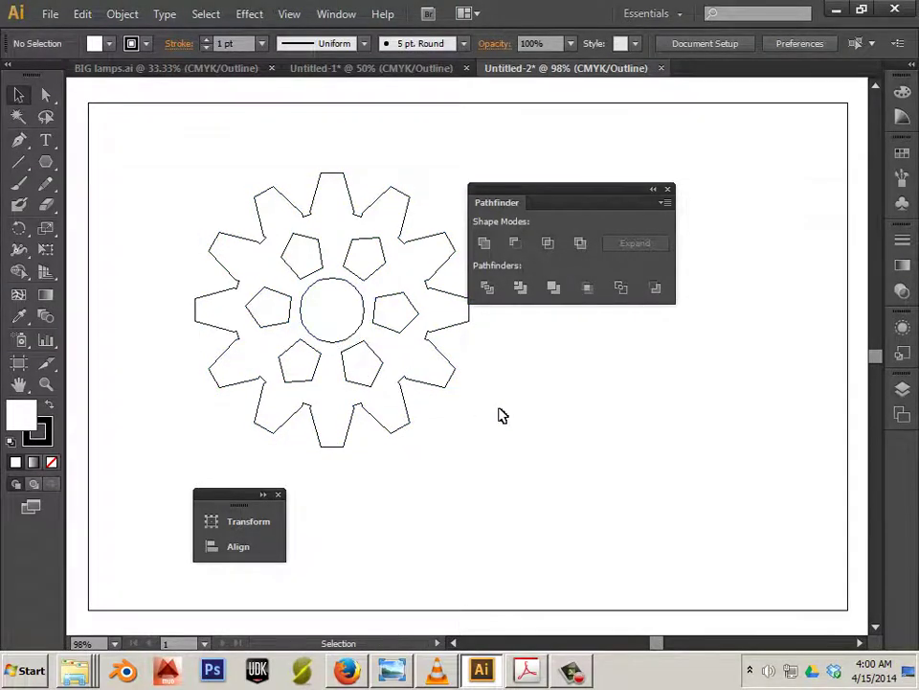
{"action": "left_click", "coordinate": [451, 372]}
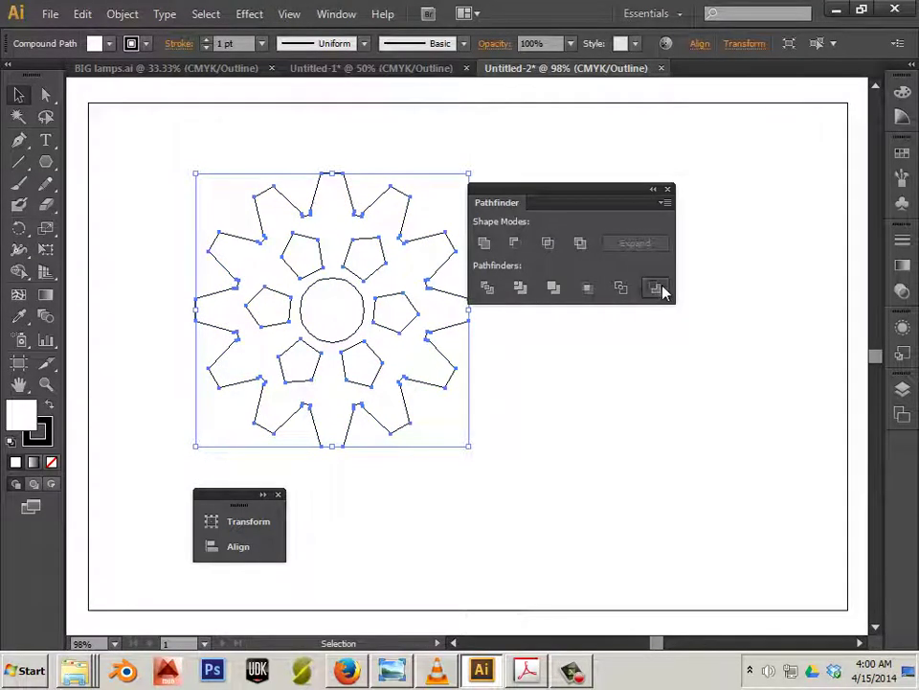
{"action": "left_click", "coordinate": [362, 320], "text": "shift"}
{"action": "left_click", "coordinate": [655, 287]}
{"action": "left_click", "coordinate": [571, 427]}
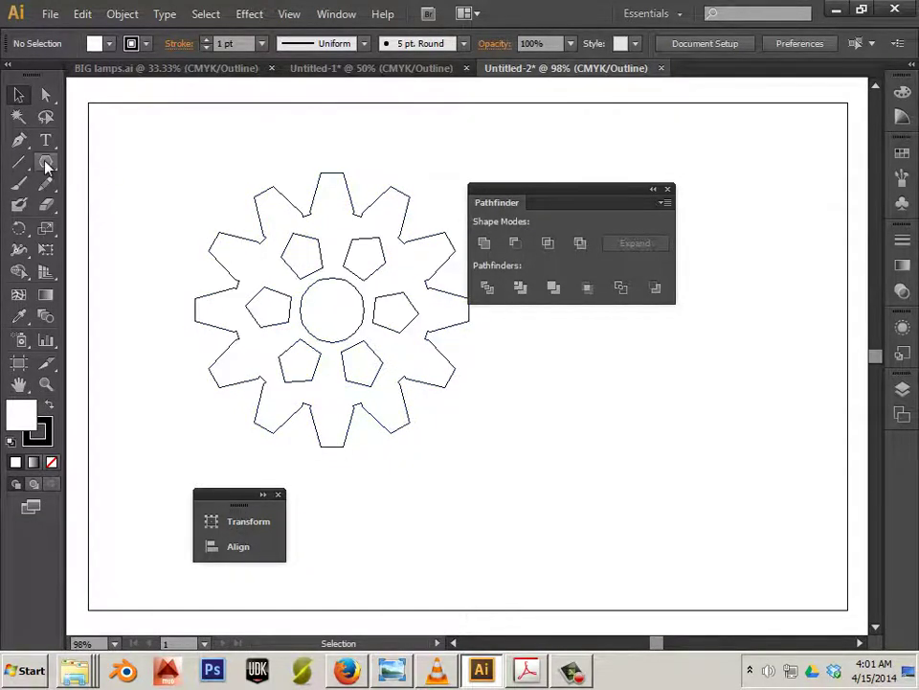
Step: Draw a small ellipse with the Ellipse Tool and shift it onto the top tooth's tip
{"action": "left_click_drag", "start_coordinate": [48, 166], "coordinate": [115, 219]}
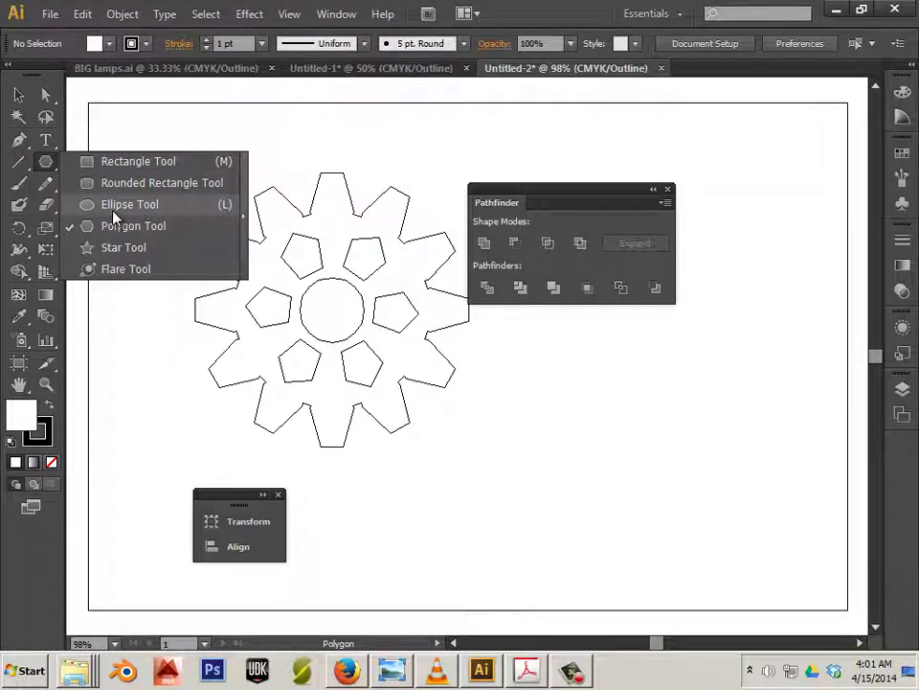
{"action": "left_click_drag", "start_coordinate": [113, 212], "coordinate": [110, 210]}
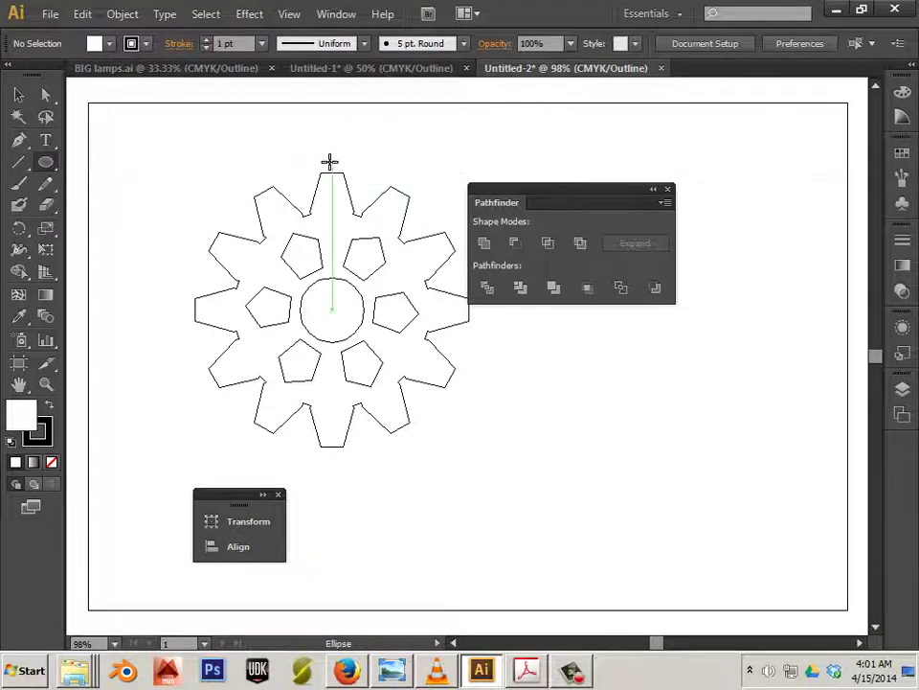
{"action": "left_click_drag", "start_coordinate": [330, 164], "coordinate": [354, 185]}
{"action": "left_click", "coordinate": [19, 95]}
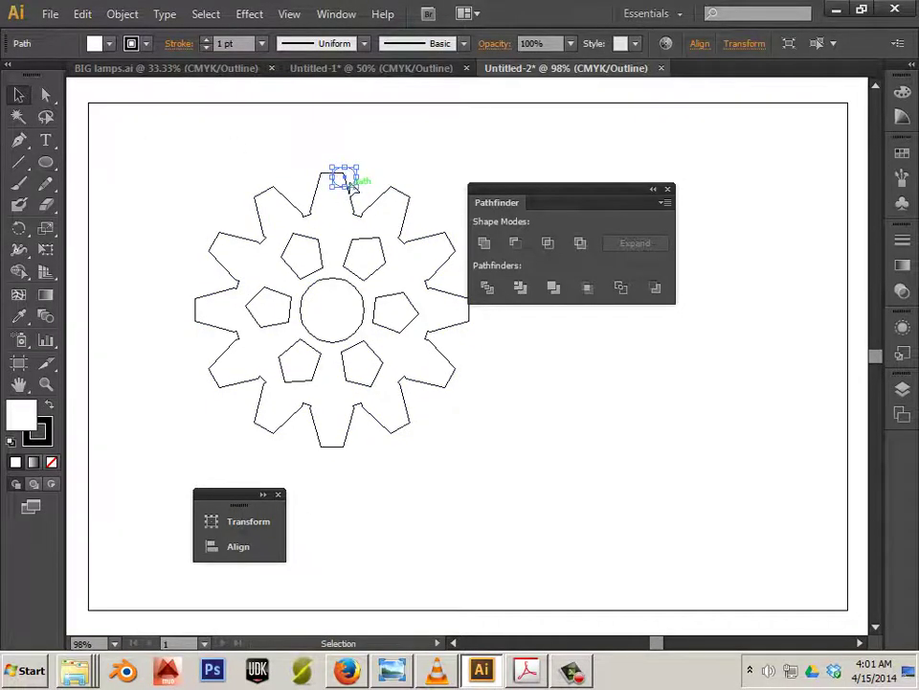
{"action": "left_click_drag", "start_coordinate": [337, 184], "coordinate": [326, 179]}
Step: Drag the ellipse's side handle to narrow it into a slim upright oval
{"action": "left_click", "coordinate": [354, 171]}
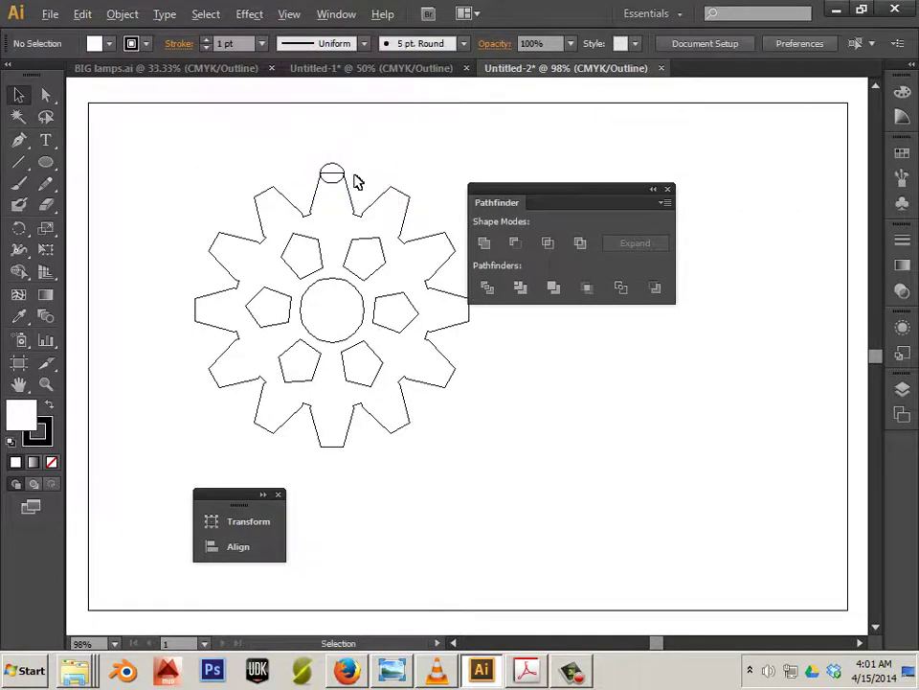
{"action": "scroll", "coordinate": [355, 183], "scroll_direction": "up", "scroll_amount": 5}
{"action": "left_click", "coordinate": [279, 149]}
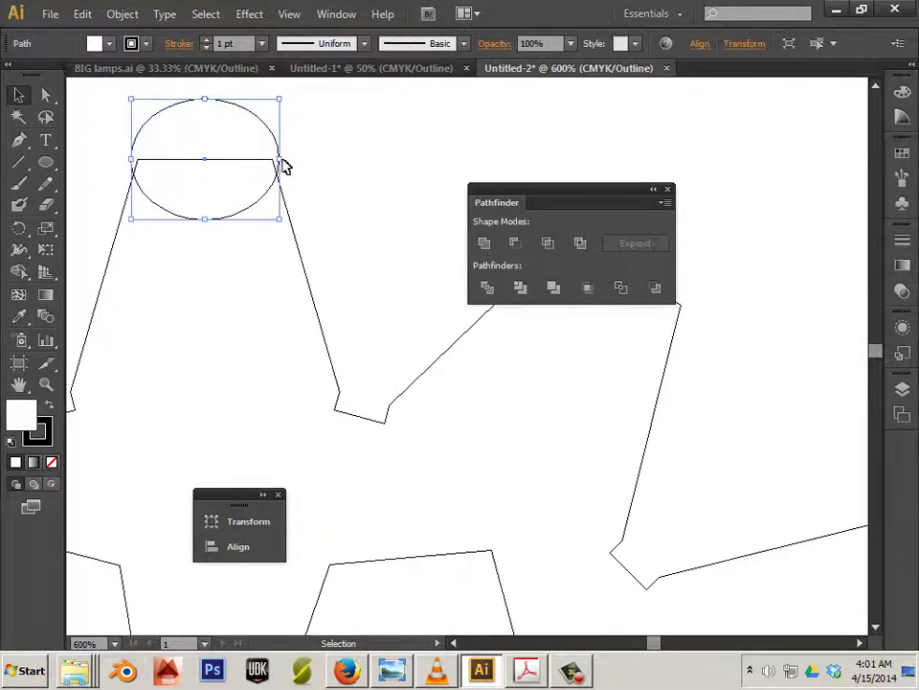
{"action": "left_click_drag", "start_coordinate": [279, 158], "coordinate": [244, 133]}
{"action": "left_click", "coordinate": [324, 228]}
{"action": "scroll", "coordinate": [321, 232], "scroll_direction": "down", "scroll_amount": 3}
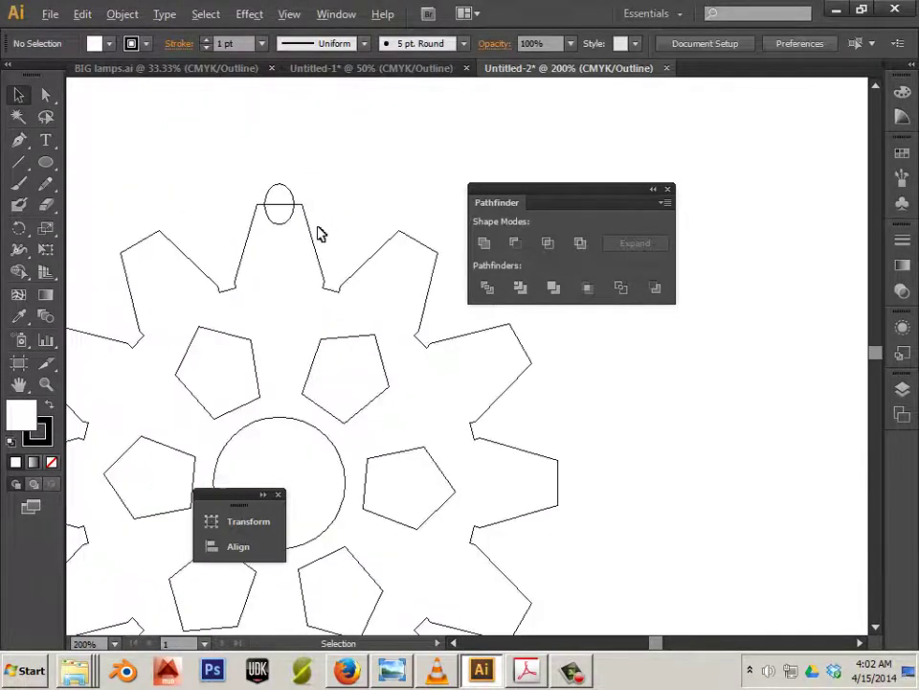
{"action": "scroll", "coordinate": [268, 236], "scroll_direction": "down", "scroll_amount": 3}
{"action": "scroll", "coordinate": [268, 238], "scroll_direction": "up", "scroll_amount": 2}
{"action": "scroll", "coordinate": [269, 239], "scroll_direction": "down", "scroll_amount": 1}
{"action": "left_click", "coordinate": [18, 228]}
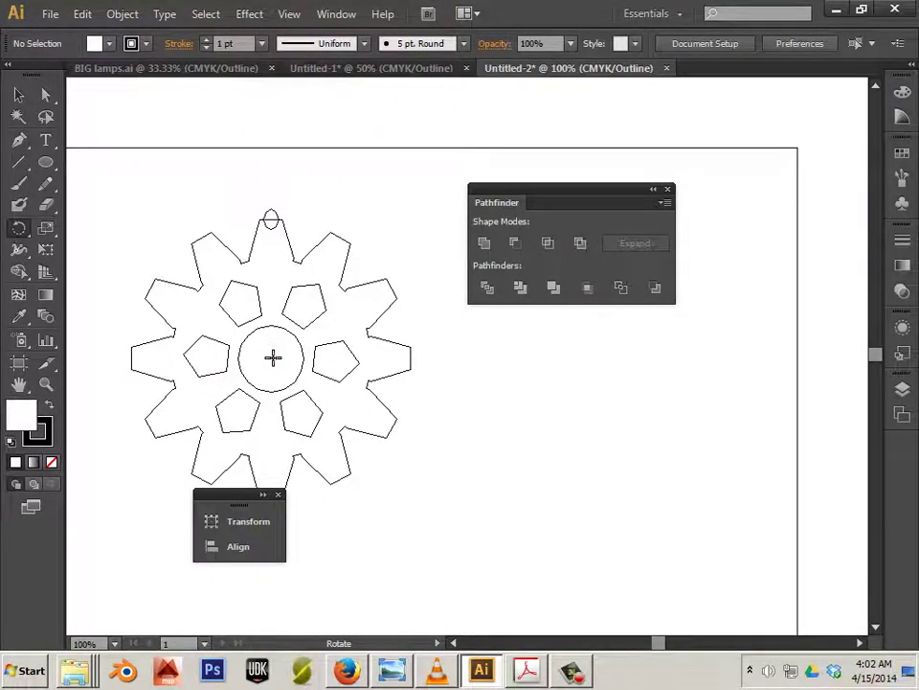
{"action": "left_click", "coordinate": [375, 223], "text": "alt"}
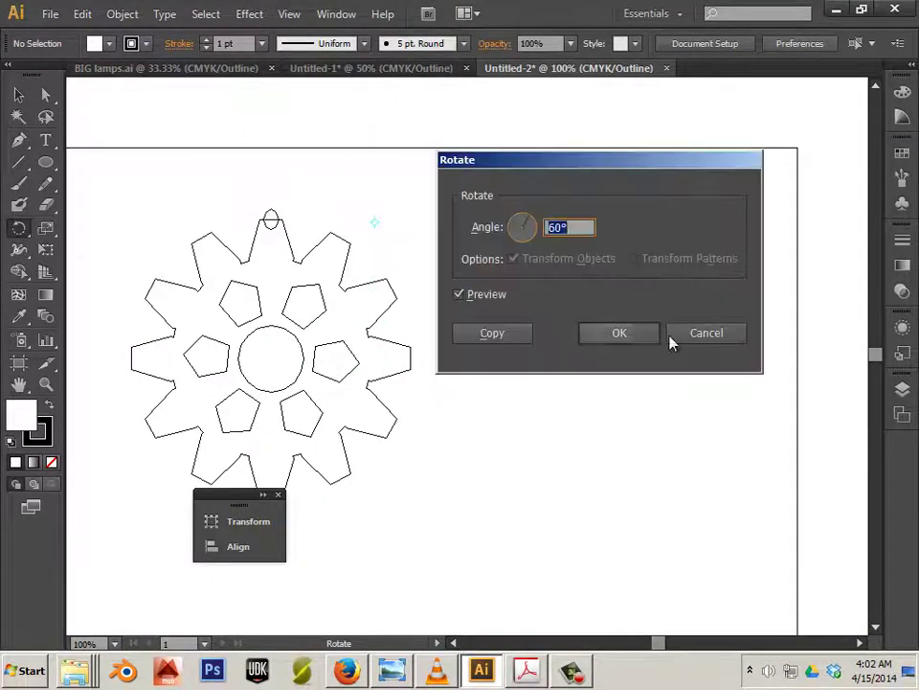
{"action": "left_click", "coordinate": [702, 336]}
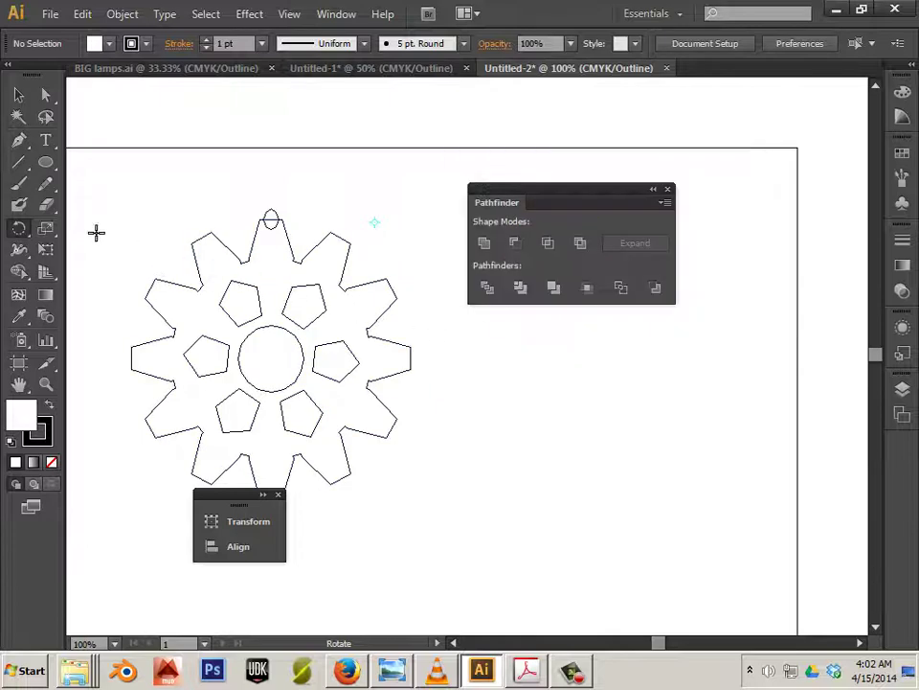
Step: Draw a 1.01 in circle from the gear's centre over the hub hole, then select the top oval
{"action": "left_click", "coordinate": [18, 96]}
{"action": "left_click_drag", "start_coordinate": [98, 164], "coordinate": [289, 325]}
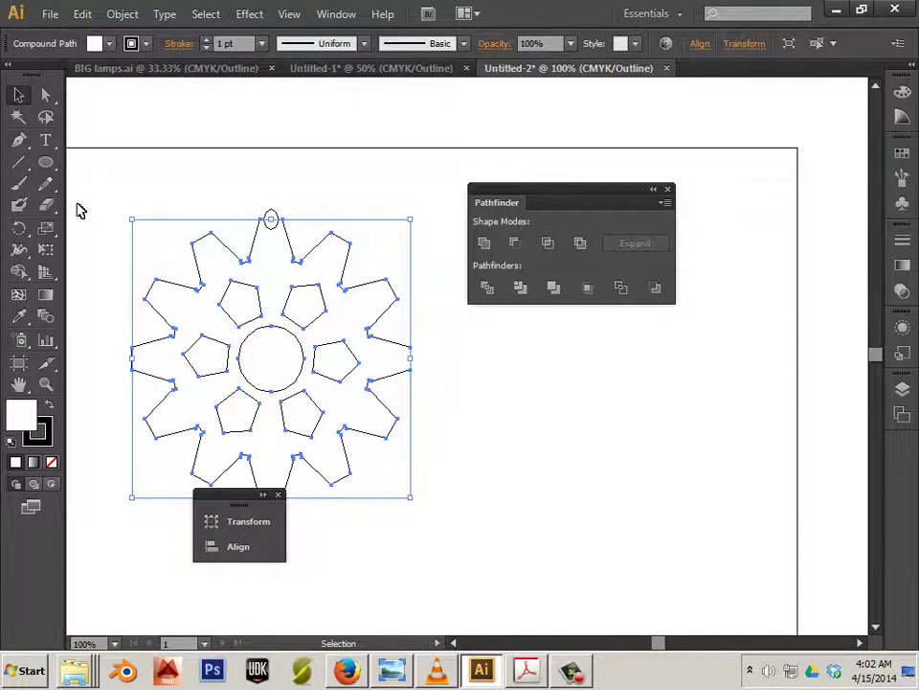
{"action": "left_click", "coordinate": [44, 166]}
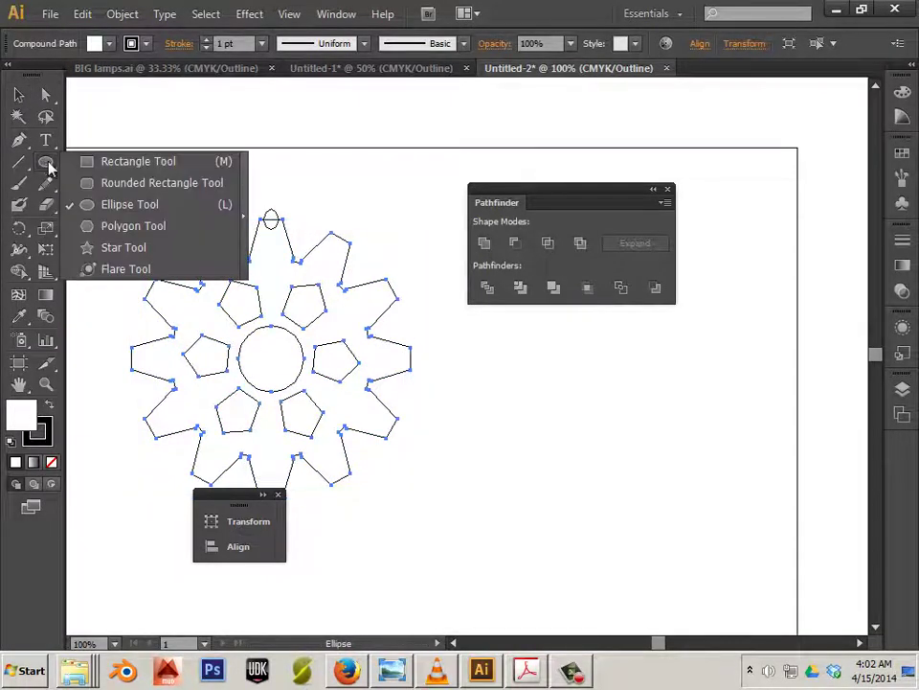
{"action": "left_click", "coordinate": [86, 205]}
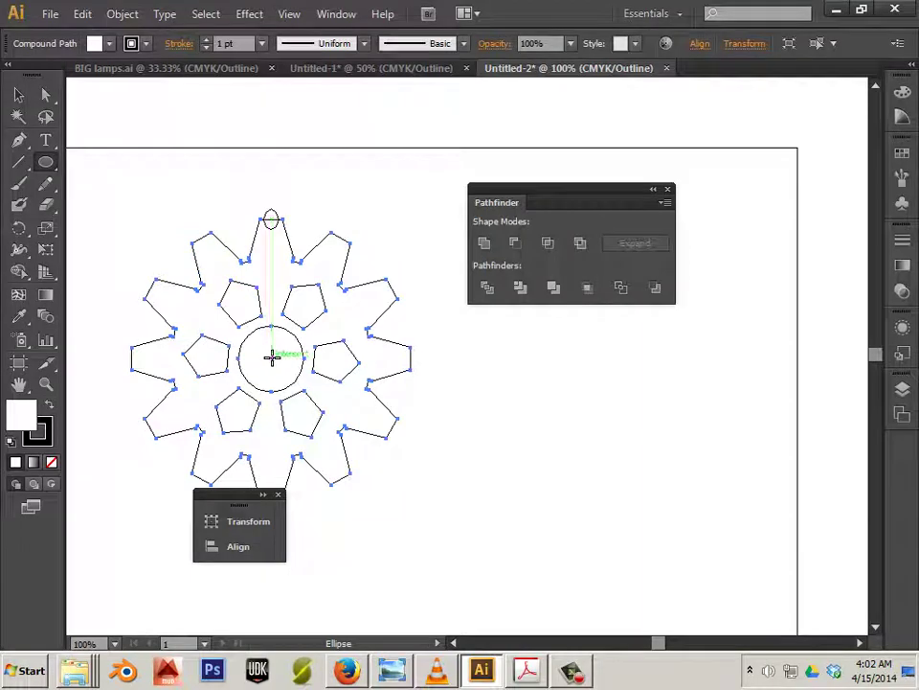
{"action": "left_click_drag", "start_coordinate": [272, 357], "coordinate": [304, 390]}
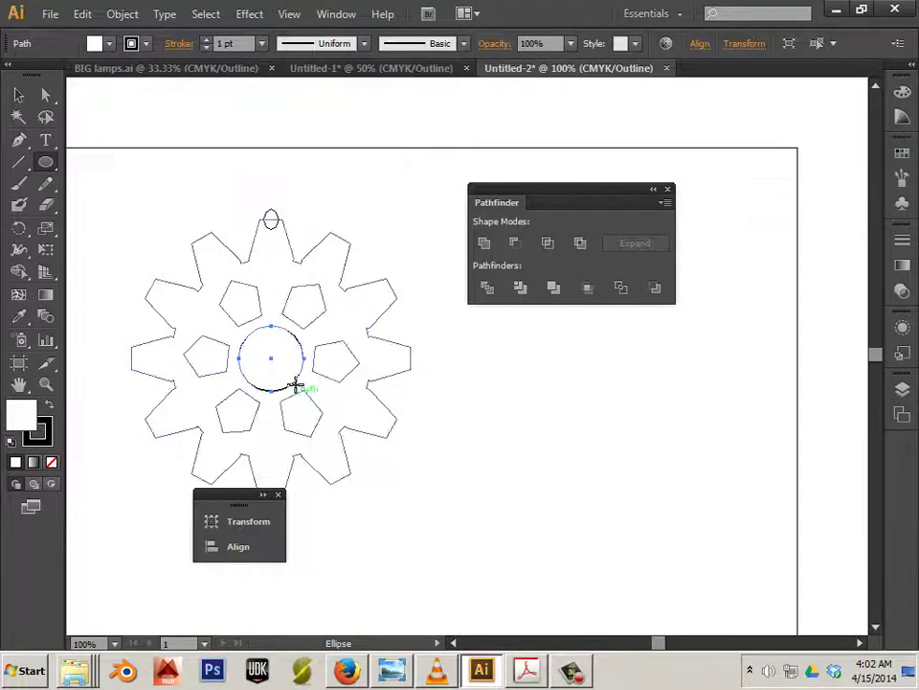
{"action": "left_click", "coordinate": [19, 95]}
{"action": "left_click", "coordinate": [274, 217]}
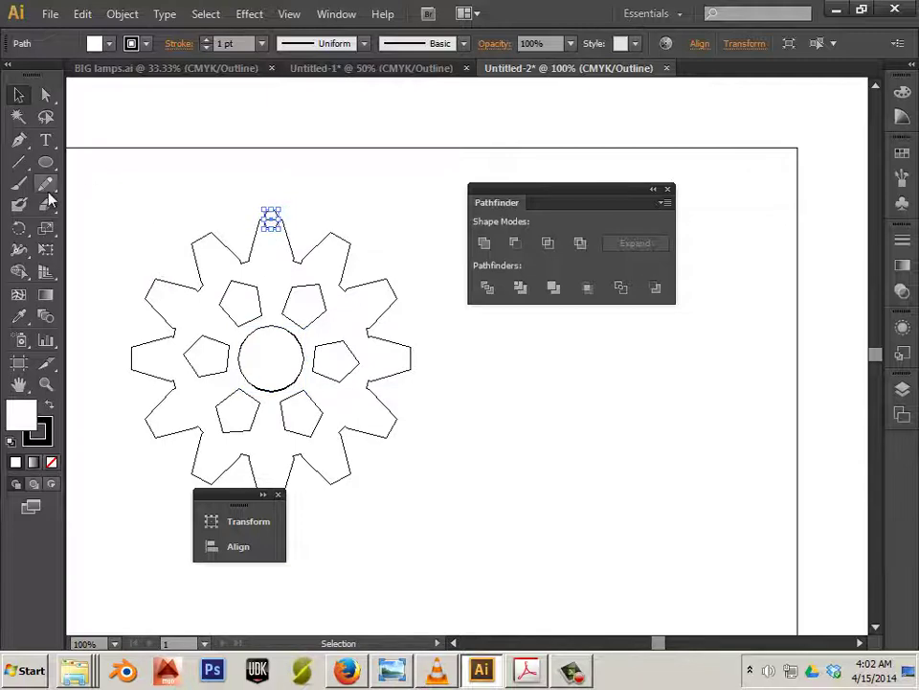
Step: Rotate-copy the top oval 30° around the gear centre, repeating with Ctrl+D around all teeth
{"action": "left_click", "coordinate": [18, 227]}
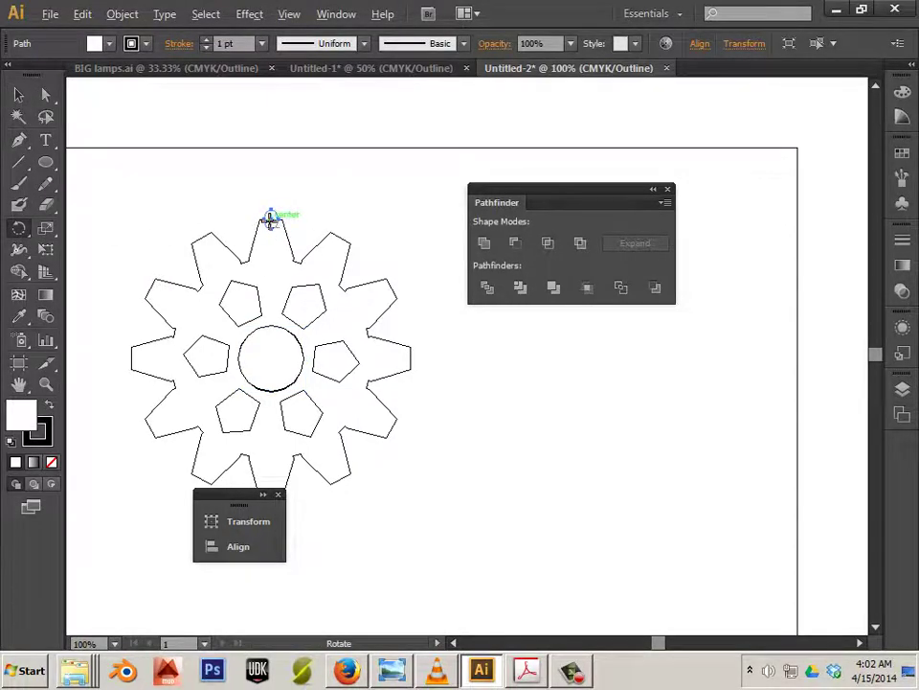
{"action": "left_click", "coordinate": [271, 356], "text": "alt"}
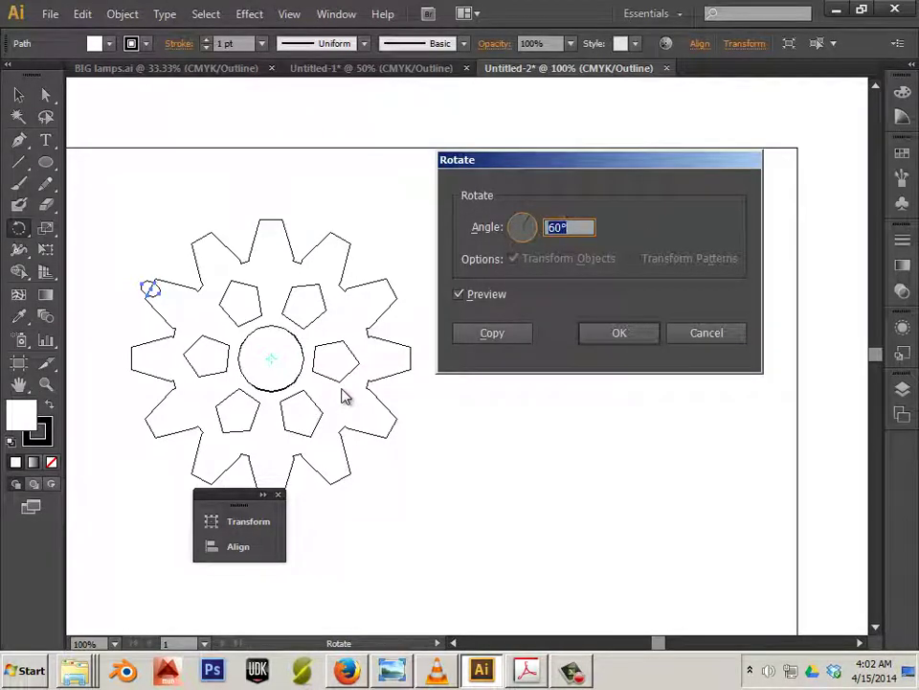
{"action": "type", "text": "30"}
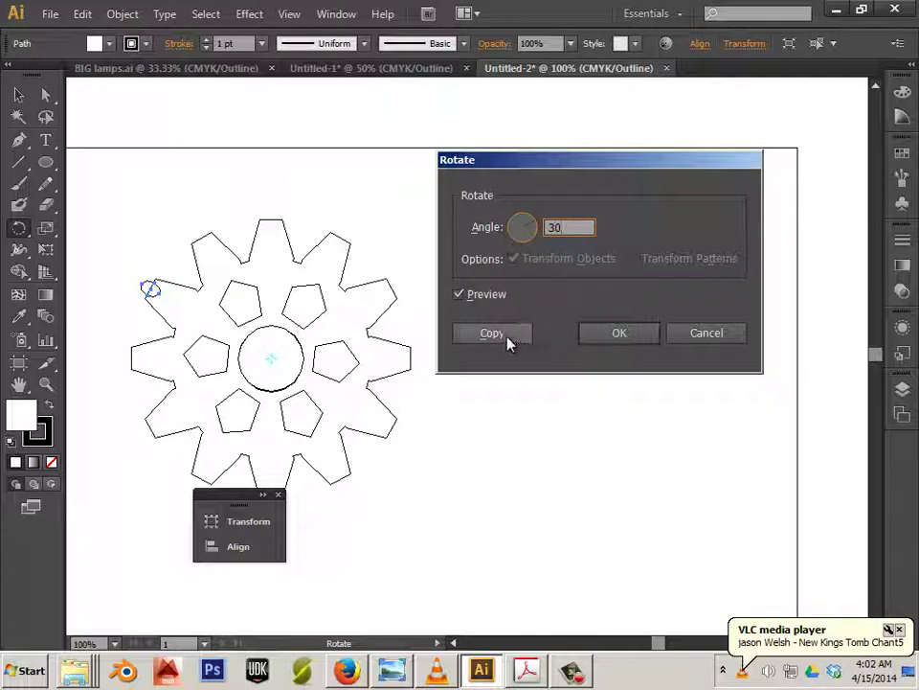
{"action": "left_click", "coordinate": [506, 341]}
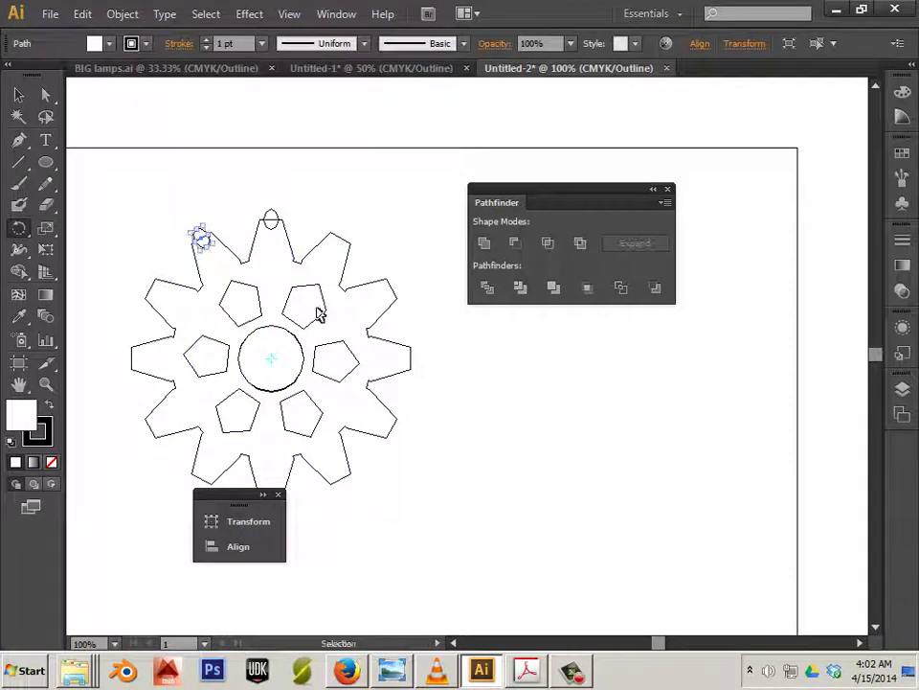
{"action": "key", "text": "ctrl+d"}
{"action": "key", "text": "ctrl+d"}
{"action": "key", "text": "ctrl+d"}
{"action": "key", "text": "ctrl+d"}
{"action": "key", "text": "ctrl+d"}
{"action": "key", "text": "ctrl+d"}
{"action": "key", "text": "ctrl+d"}
{"action": "key", "text": "ctrl+d"}
{"action": "key", "text": "ctrl+d"}
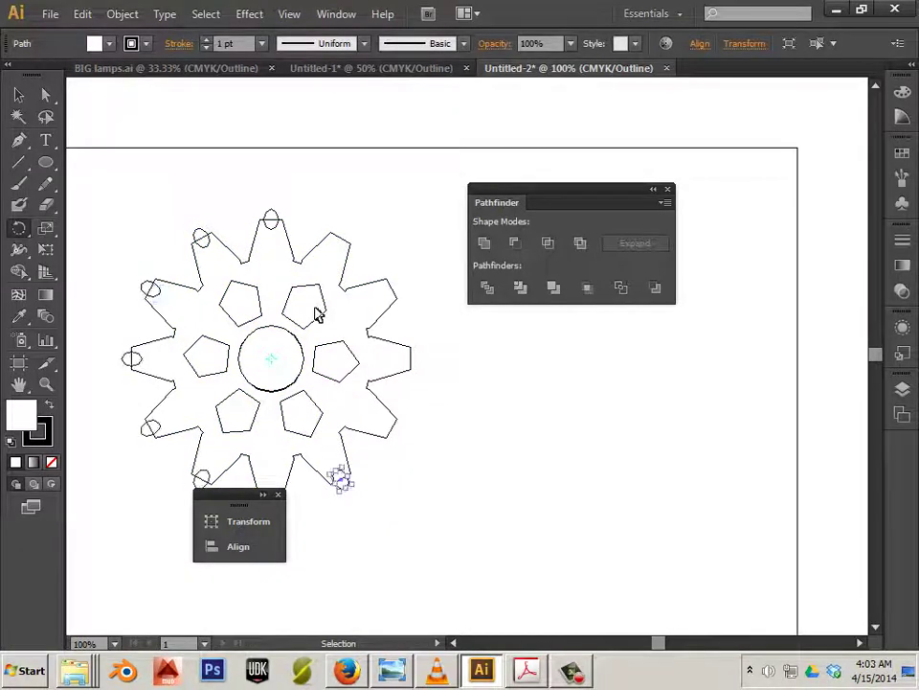
{"action": "key", "text": "ctrl+d"}
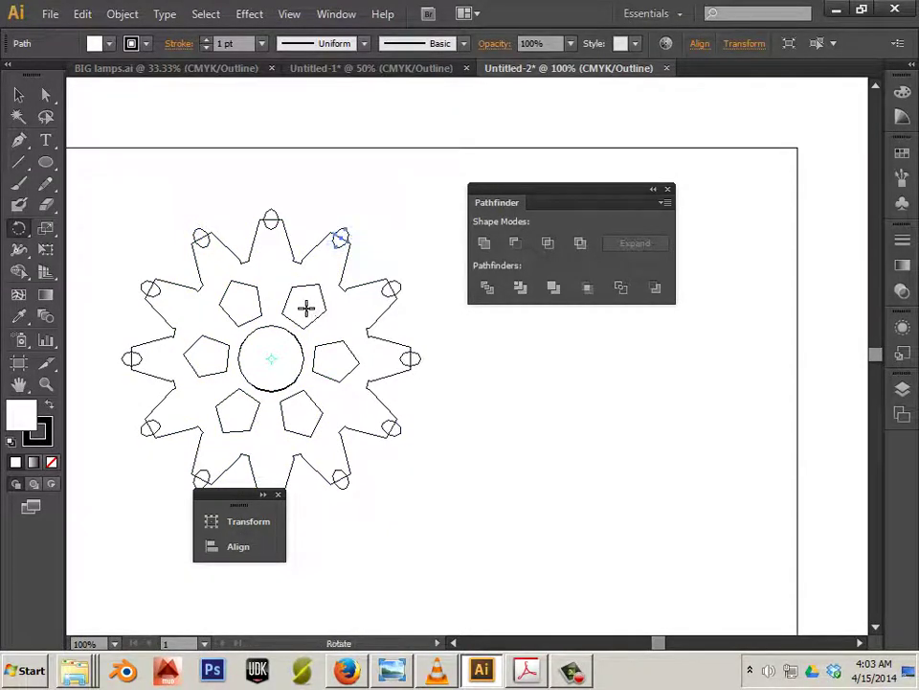
{"action": "left_click", "coordinate": [19, 95]}
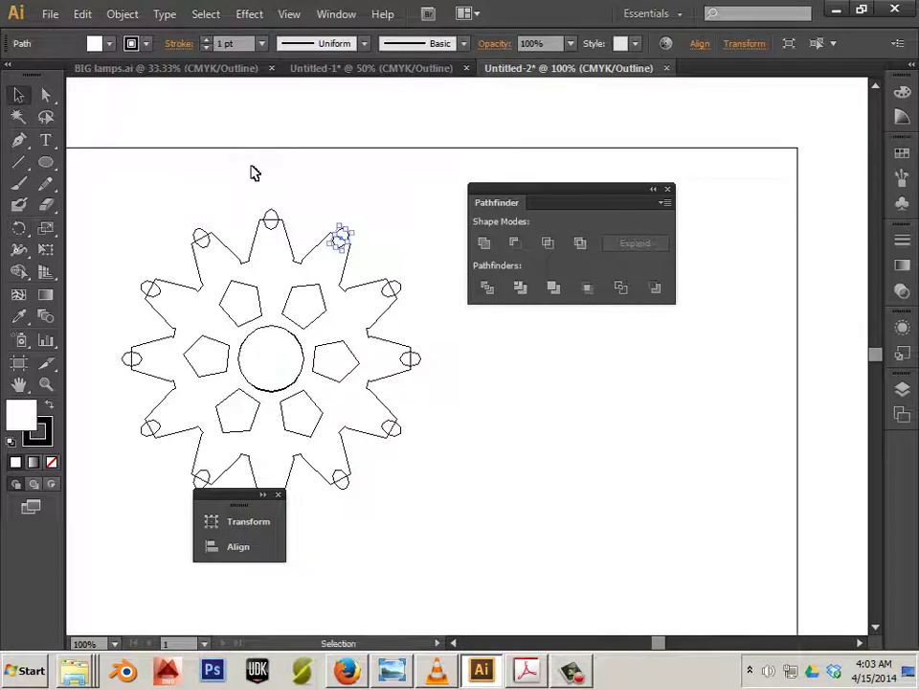
Step: Select all twelve tooth-tip ovals around the gear
{"action": "left_click", "coordinate": [265, 205]}
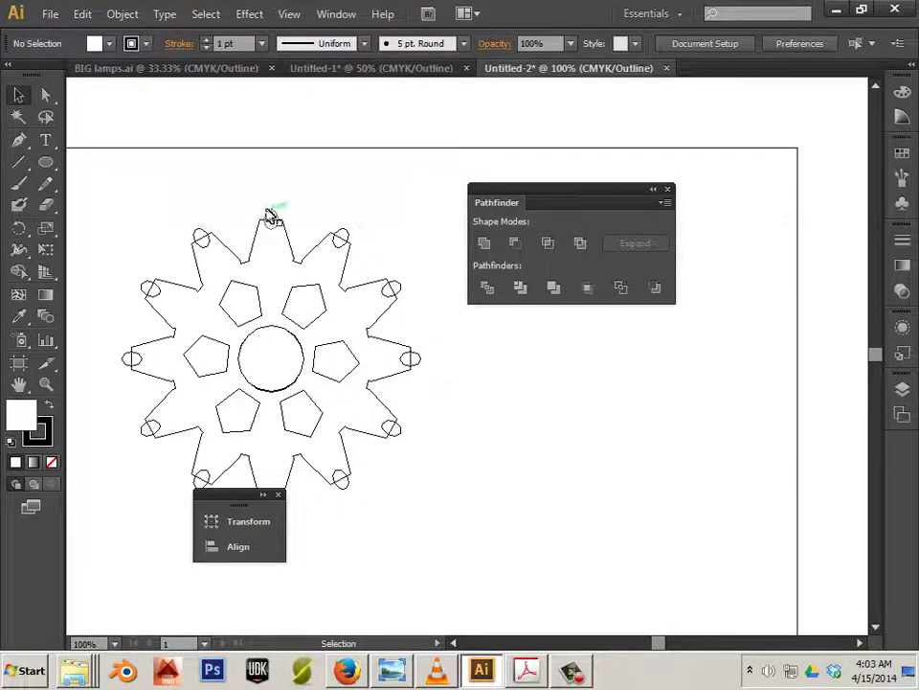
{"action": "left_click", "coordinate": [270, 215]}
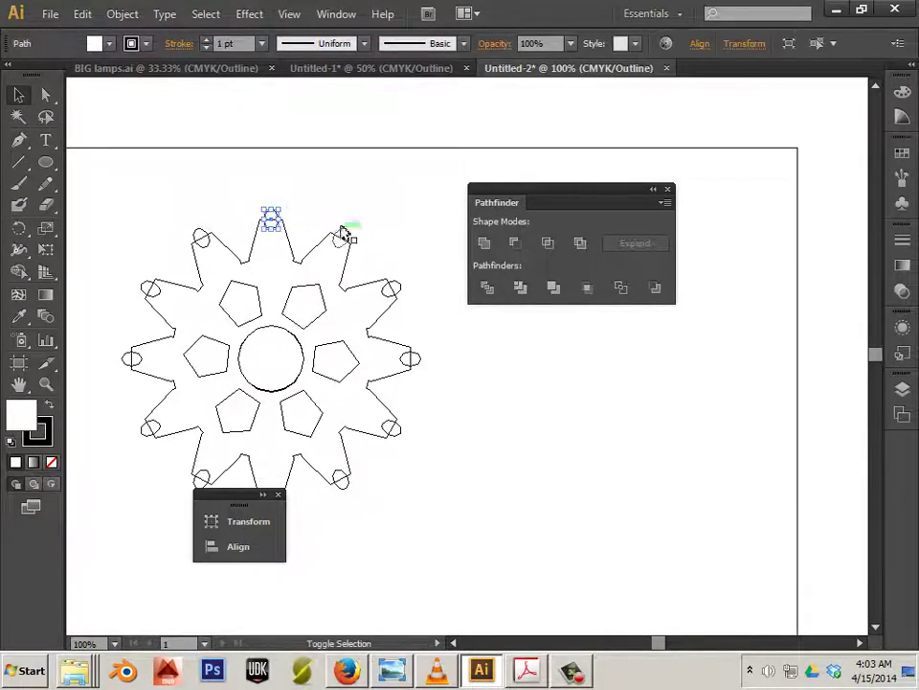
{"action": "left_click", "coordinate": [345, 234], "text": "shift"}
{"action": "left_click", "coordinate": [393, 288], "text": "shift"}
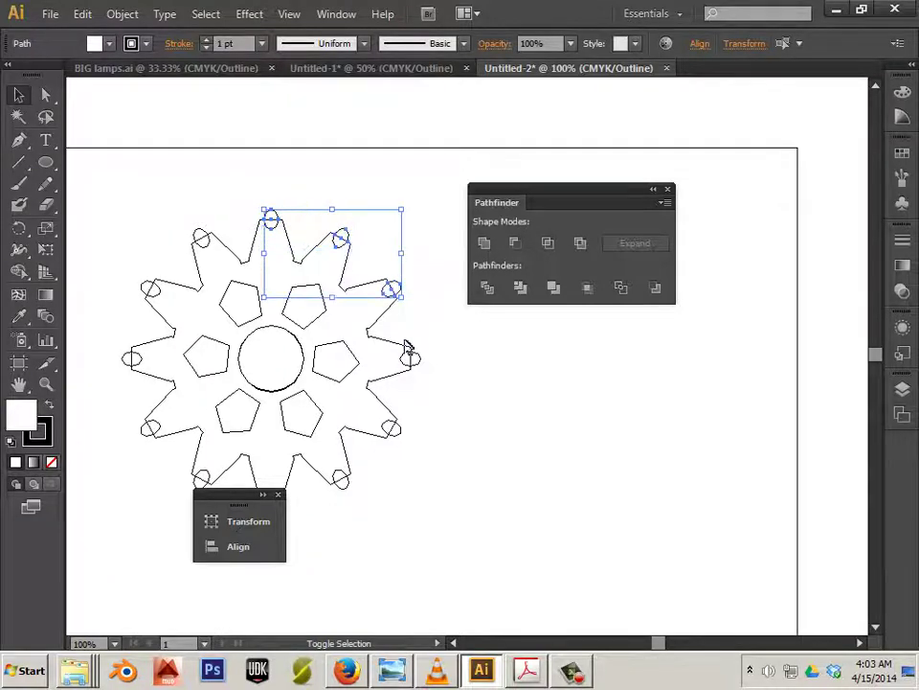
{"action": "left_click", "coordinate": [414, 362], "text": "shift"}
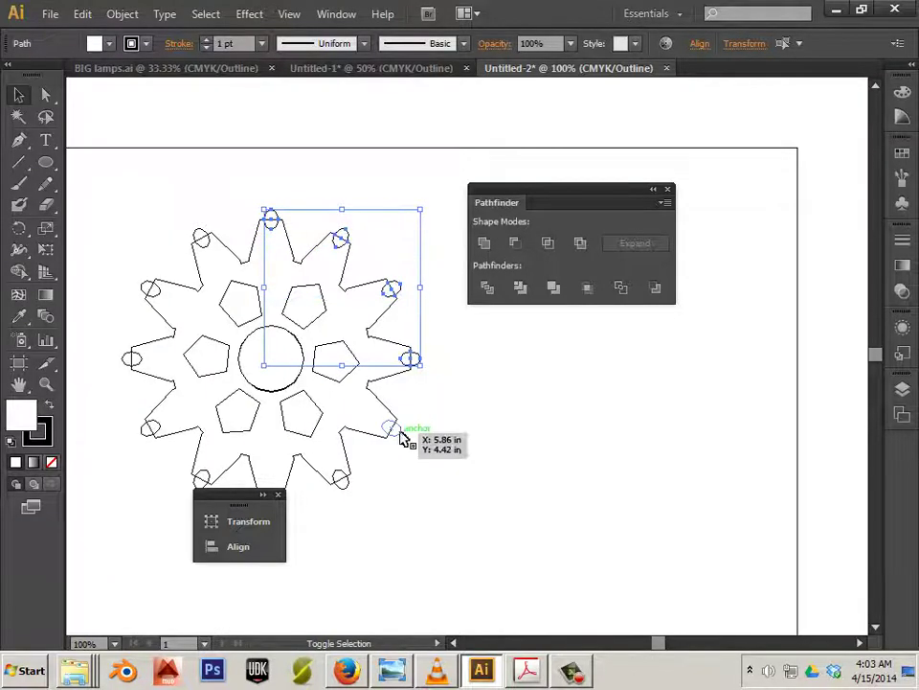
{"action": "left_click", "coordinate": [395, 429], "text": "shift"}
{"action": "left_click", "coordinate": [342, 483], "text": "shift"}
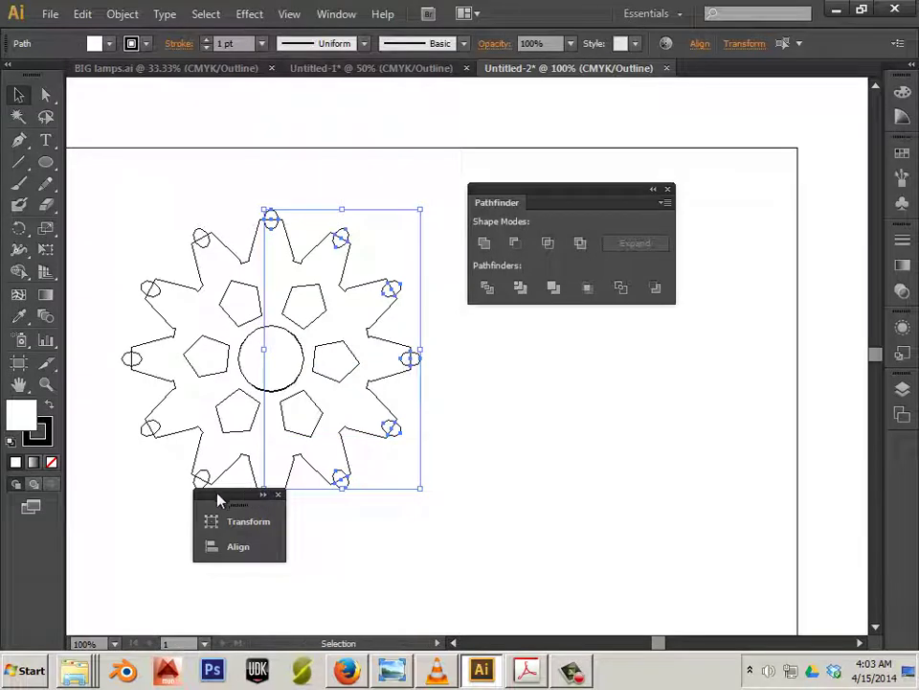
{"action": "left_click_drag", "start_coordinate": [218, 500], "coordinate": [237, 588]}
{"action": "left_click", "coordinate": [271, 498], "text": "shift"}
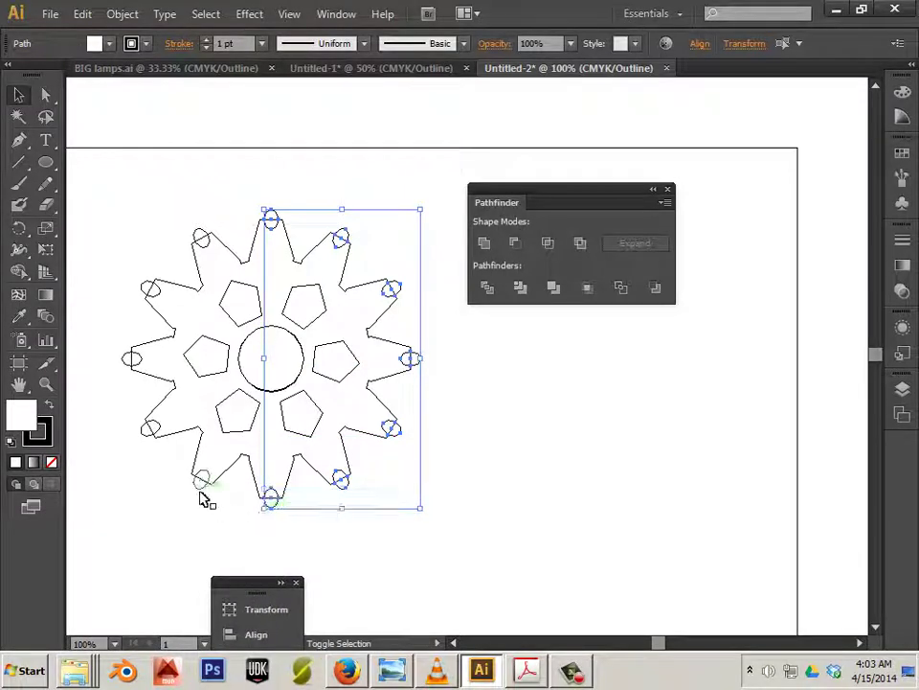
{"action": "left_click", "coordinate": [201, 481], "text": "shift"}
{"action": "left_click", "coordinate": [150, 431], "text": "shift"}
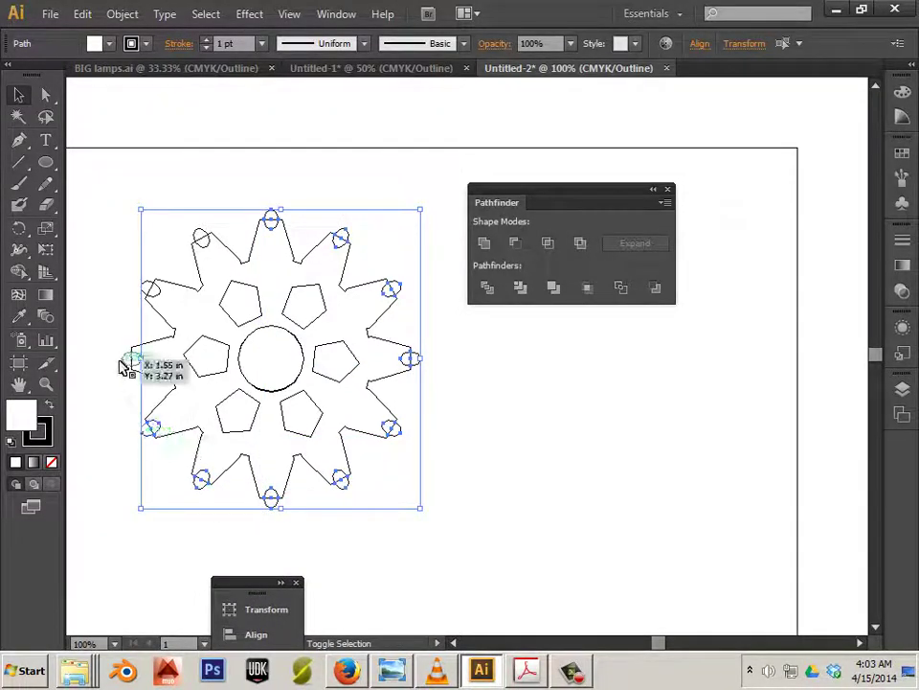
{"action": "left_click", "coordinate": [131, 359], "text": "shift"}
{"action": "left_click", "coordinate": [148, 287], "text": "shift"}
{"action": "left_click", "coordinate": [201, 238], "text": "shift"}
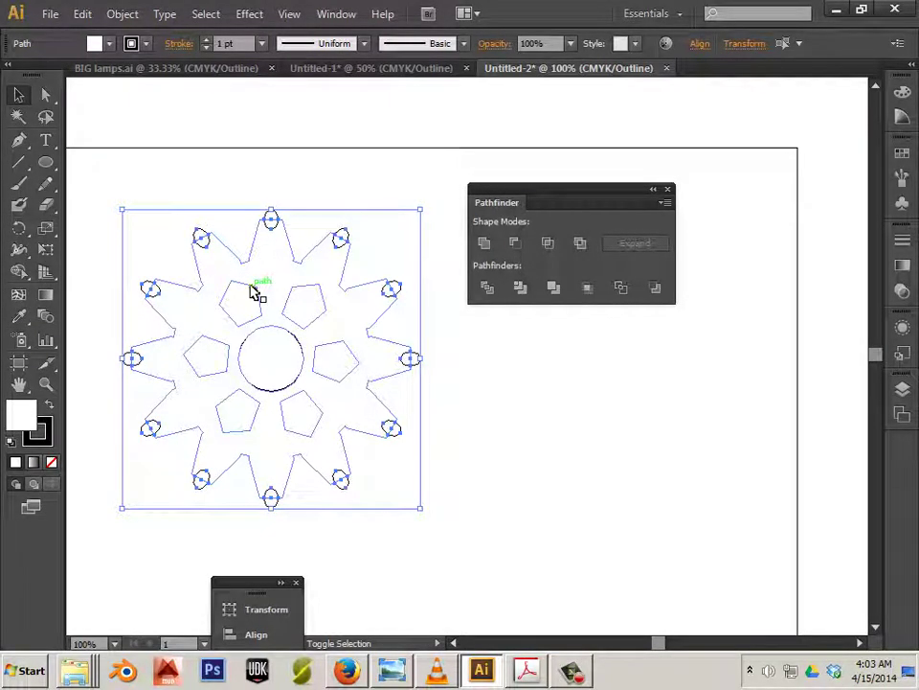
Step: Add the gear outline and apply Pathfinder Minus Front to notch every tooth tip
{"action": "left_click", "coordinate": [253, 292], "text": "shift"}
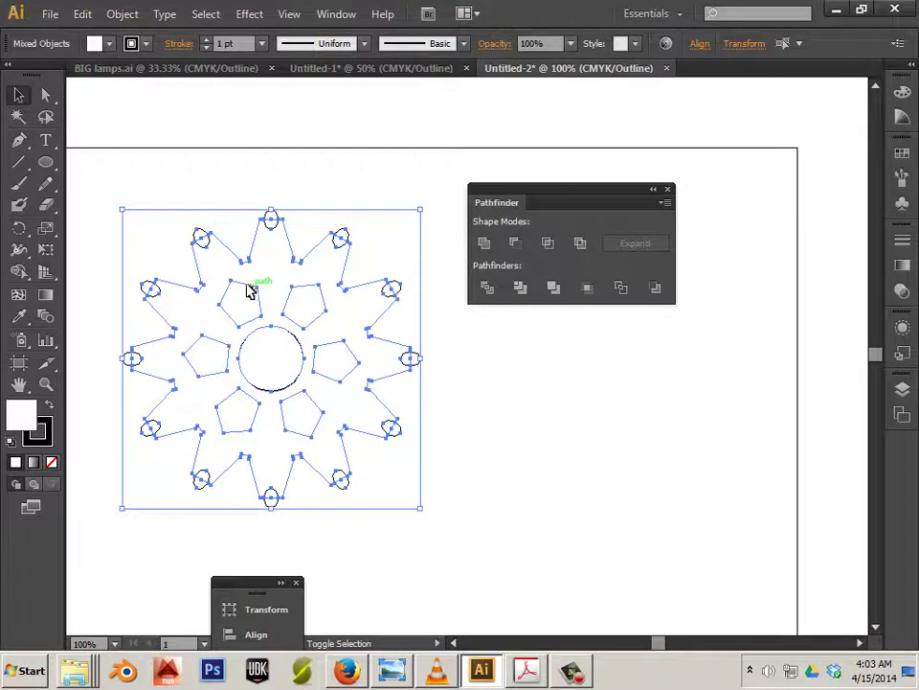
{"action": "left_click", "coordinate": [516, 244]}
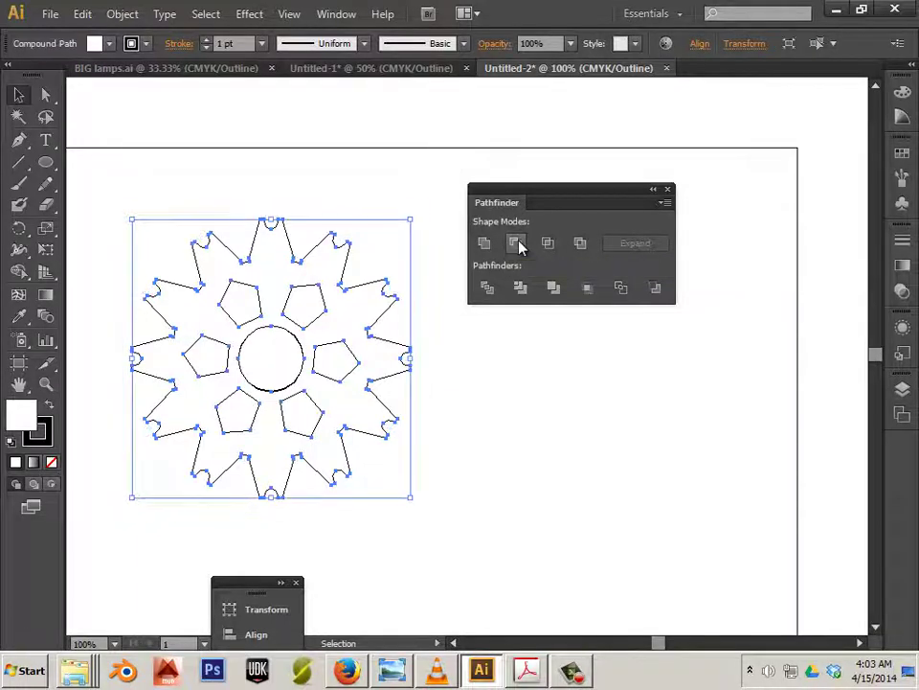
{"action": "left_click", "coordinate": [489, 427]}
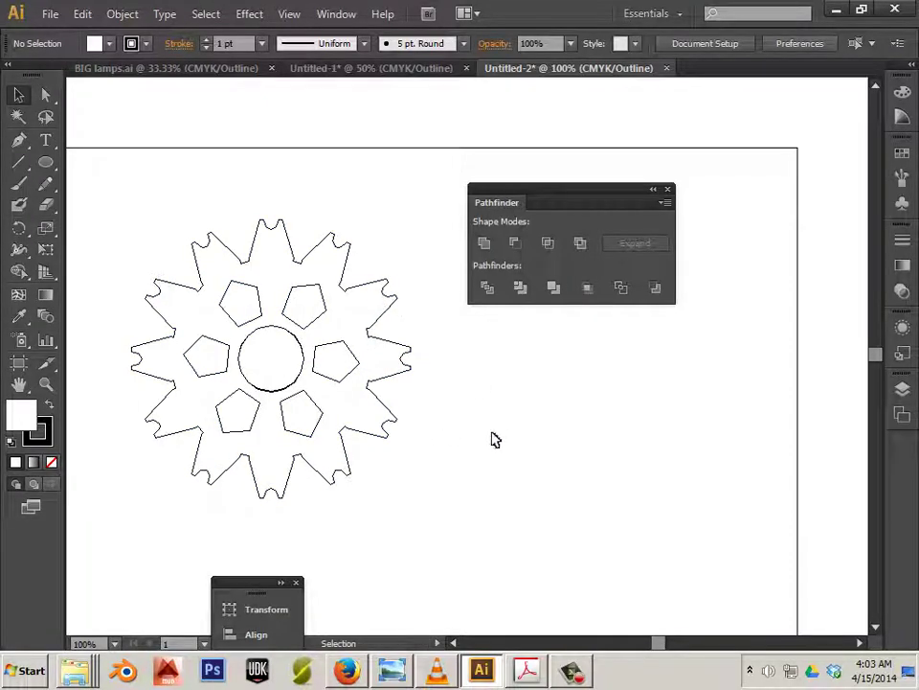
{"action": "scroll", "coordinate": [199, 318], "scroll_direction": "down", "scroll_amount": 2}
{"action": "scroll", "coordinate": [199, 318], "scroll_direction": "up", "scroll_amount": 1}
{"action": "scroll", "coordinate": [200, 318], "scroll_direction": "up", "scroll_amount": 2}
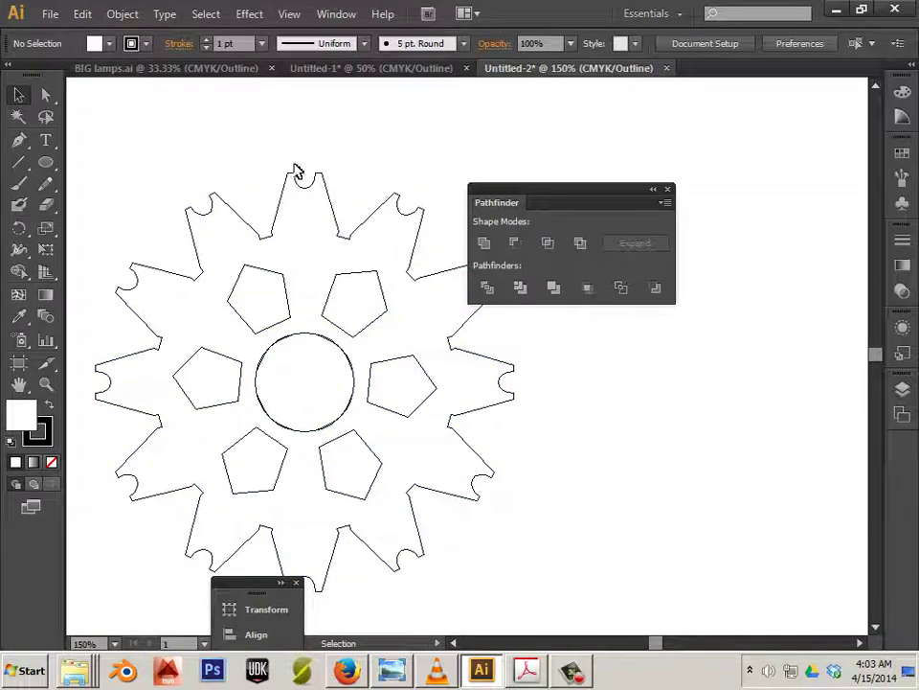
Step: Open the file gears_good.ai
{"action": "left_click", "coordinate": [49, 13]}
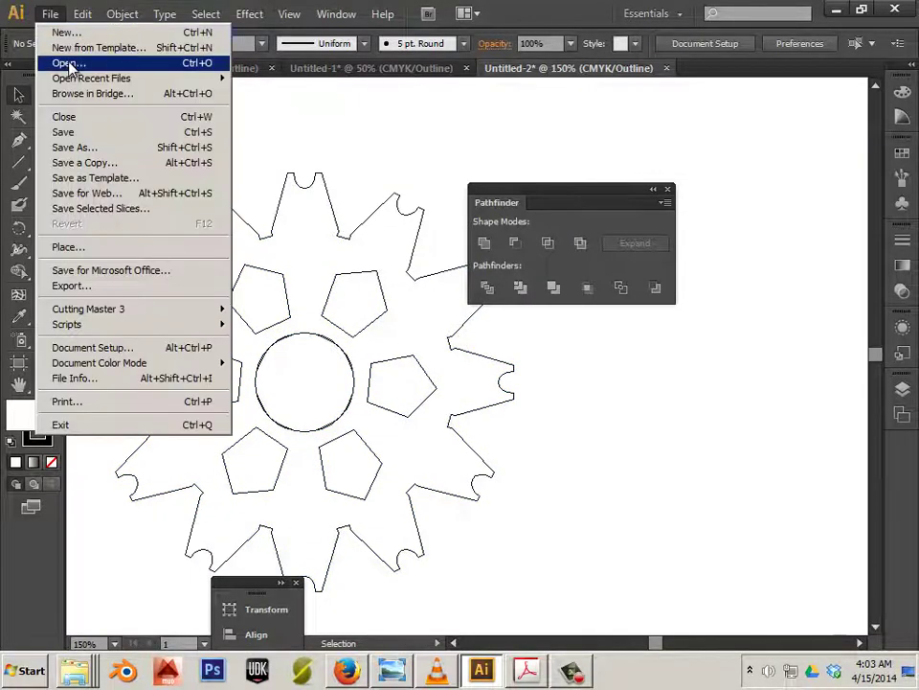
{"action": "left_click", "coordinate": [57, 63]}
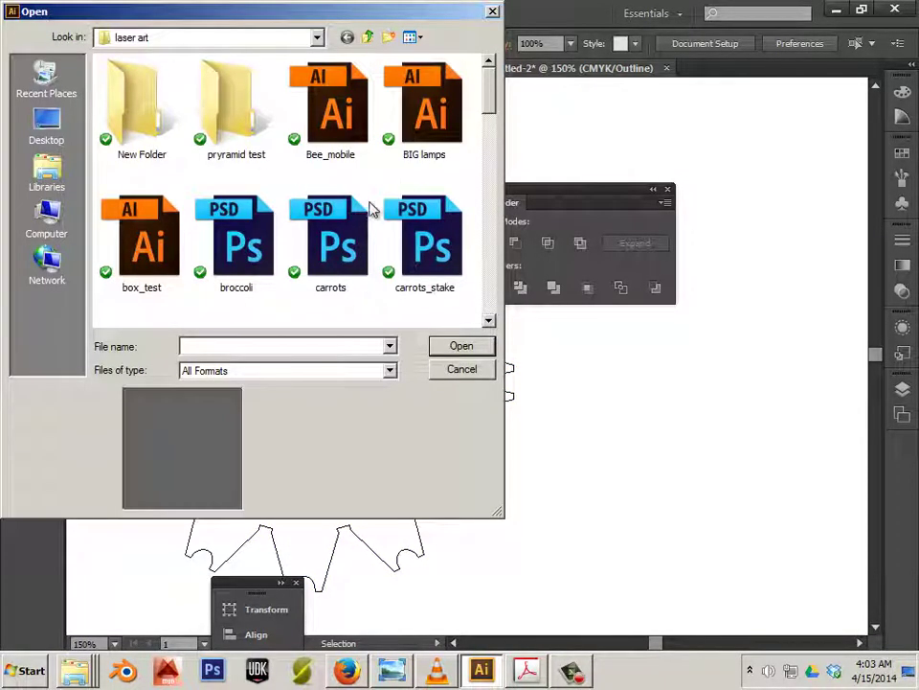
{"action": "scroll", "coordinate": [370, 208], "scroll_direction": "down", "scroll_amount": 5}
{"action": "scroll", "coordinate": [371, 209], "scroll_direction": "down", "scroll_amount": 5}
{"action": "scroll", "coordinate": [372, 211], "scroll_direction": "up", "scroll_amount": 5}
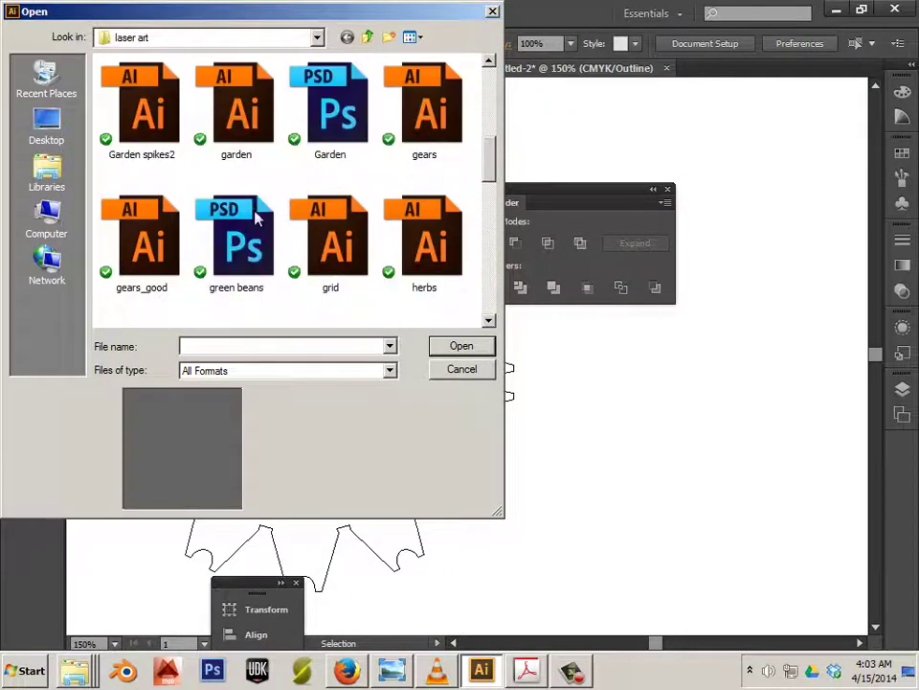
{"action": "left_click", "coordinate": [161, 244]}
{"action": "double_click", "coordinate": [160, 244]}
Step: Pan to the three reference gears and display them in Outline view
{"action": "scroll", "coordinate": [418, 407], "scroll_direction": "down", "scroll_amount": 2}
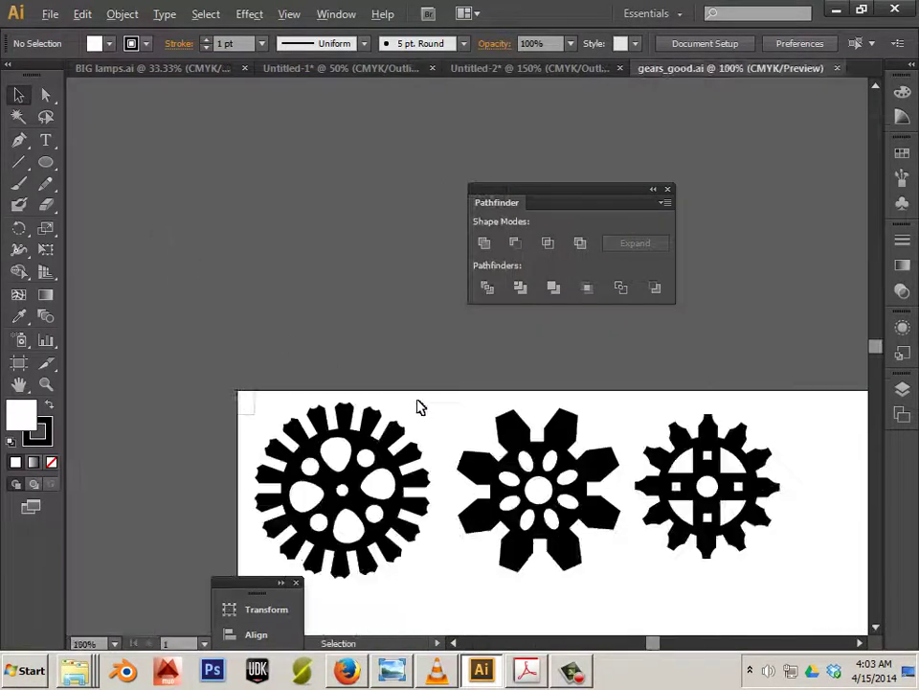
{"action": "left_click_drag", "start_coordinate": [687, 515], "coordinate": [544, 458]}
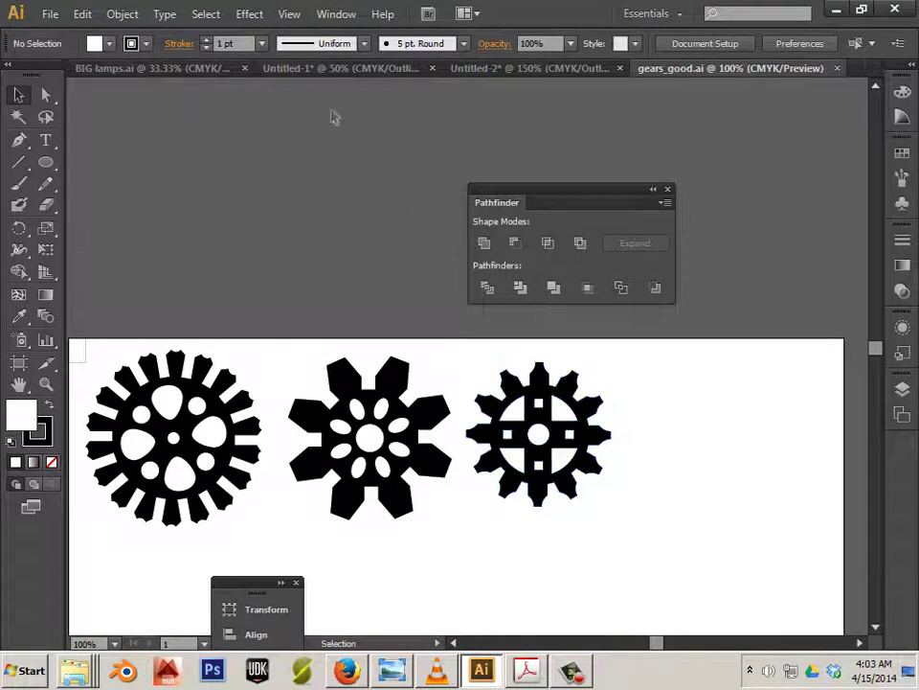
{"action": "left_click", "coordinate": [287, 15]}
{"action": "left_click", "coordinate": [287, 32]}
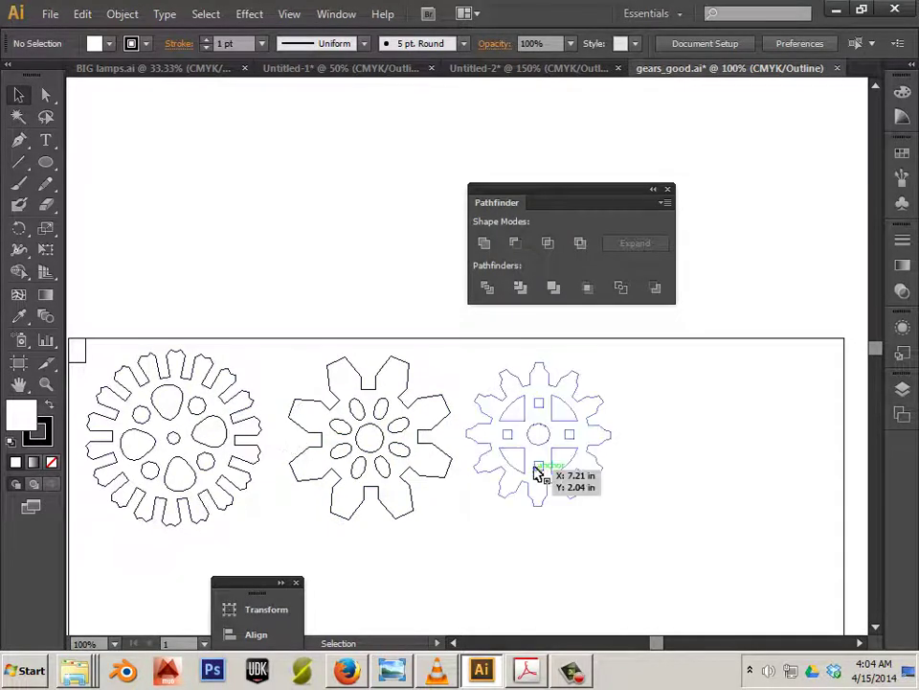
Step: In Untitled-2, select the whole notched gear and Alt-drag a copy to its right
{"action": "left_click", "coordinate": [519, 69]}
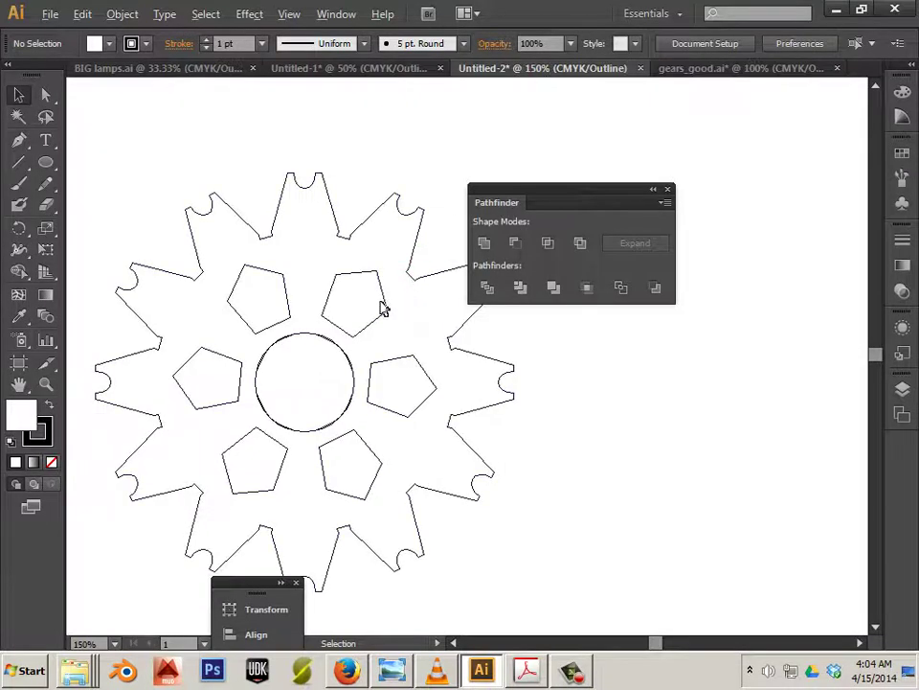
{"action": "scroll", "coordinate": [292, 316], "scroll_direction": "down", "scroll_amount": 1}
{"action": "scroll", "coordinate": [292, 316], "scroll_direction": "up", "scroll_amount": 1}
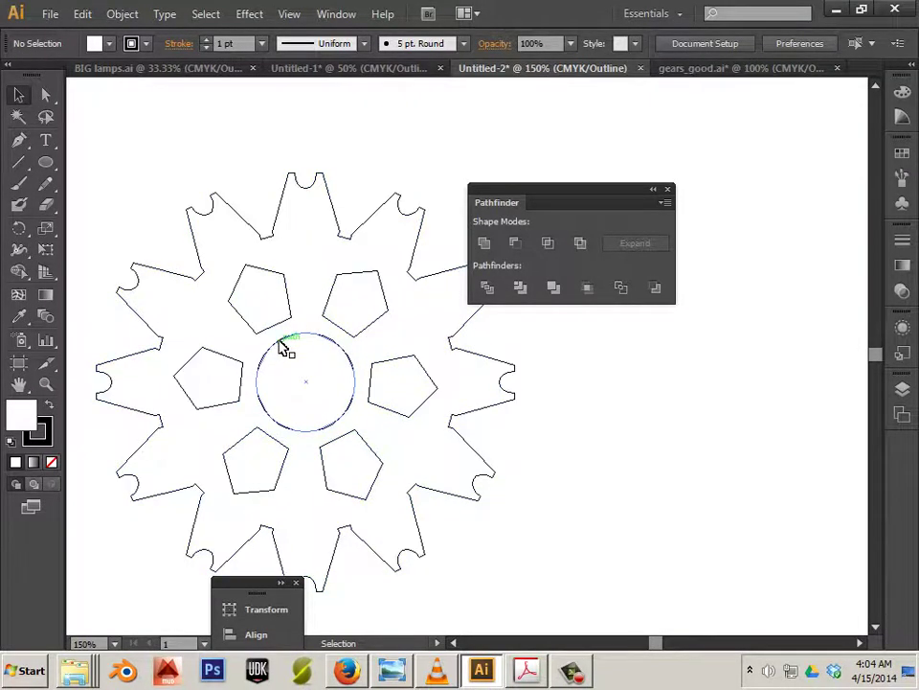
{"action": "left_click", "coordinate": [279, 346]}
{"action": "left_click", "coordinate": [278, 345]}
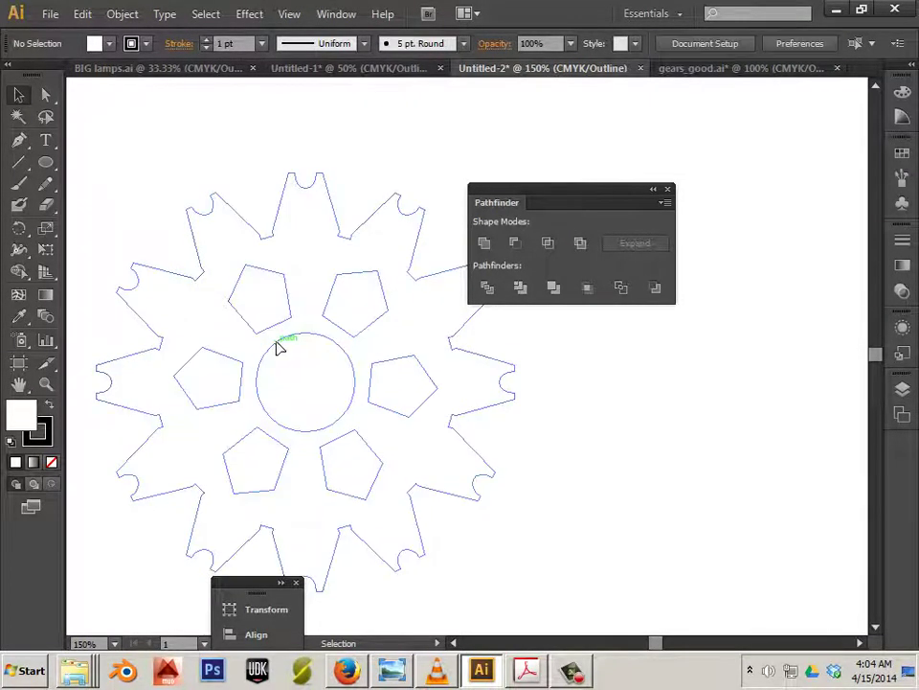
{"action": "left_click", "coordinate": [297, 337]}
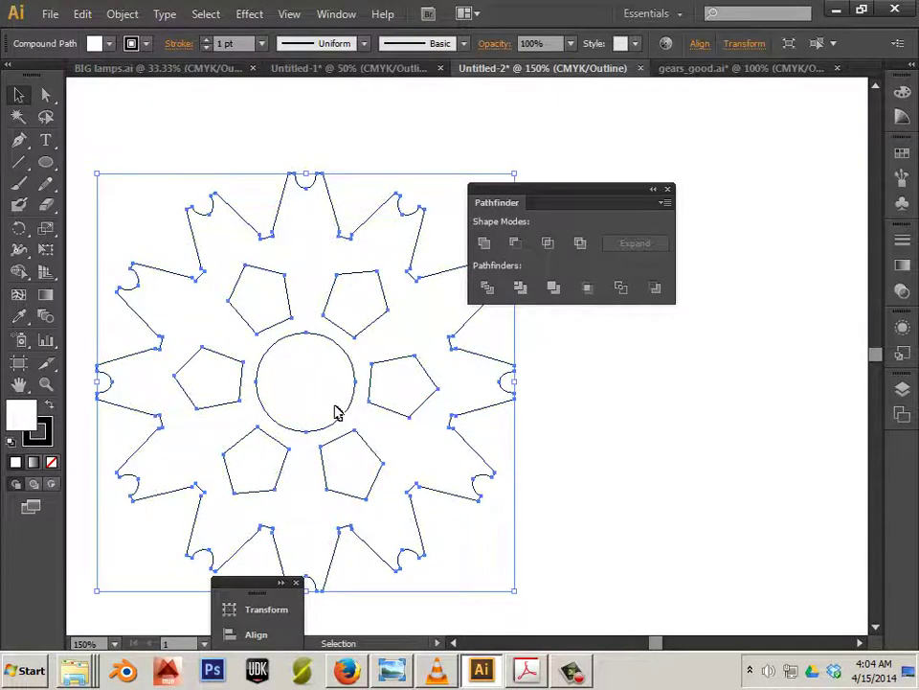
{"action": "left_click_drag", "start_coordinate": [343, 419], "coordinate": [720, 477]}
Step: Rotate the gear copy about 15° and move it slightly lower
{"action": "scroll", "coordinate": [670, 489], "scroll_direction": "down", "scroll_amount": 2}
{"action": "scroll", "coordinate": [609, 512], "scroll_direction": "down", "scroll_amount": 1}
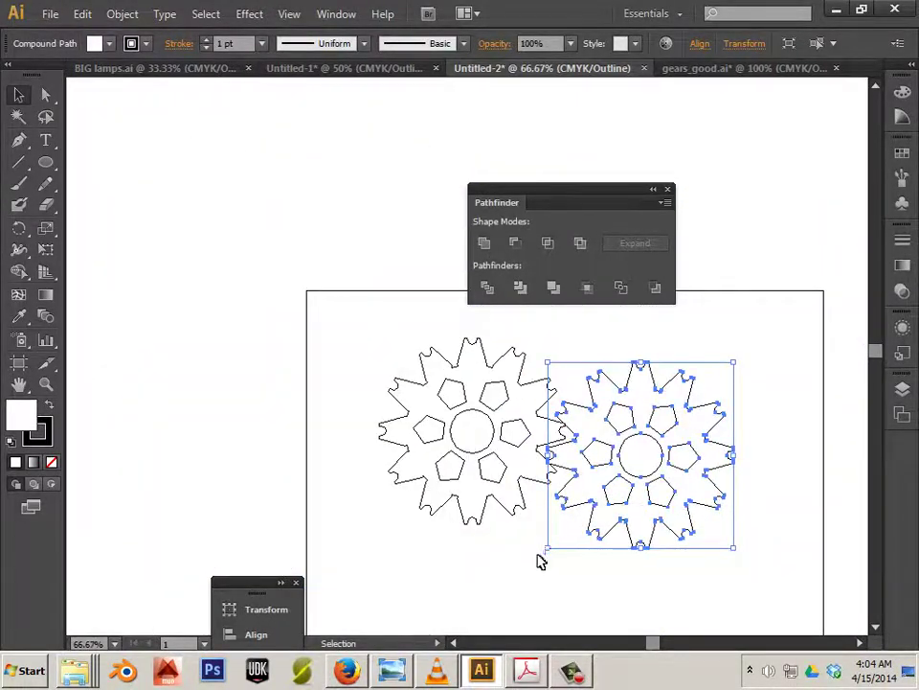
{"action": "left_click_drag", "start_coordinate": [542, 555], "coordinate": [503, 540]}
{"action": "mouse_move", "coordinate": [655, 473]}
{"action": "left_mouse_down"}
{"action": "mouse_move", "coordinate": [654, 502]}
{"action": "mouse_move", "coordinate": [645, 493]}
{"action": "mouse_move", "coordinate": [655, 496]}
{"action": "left_mouse_up"}
{"action": "left_click", "coordinate": [602, 339]}
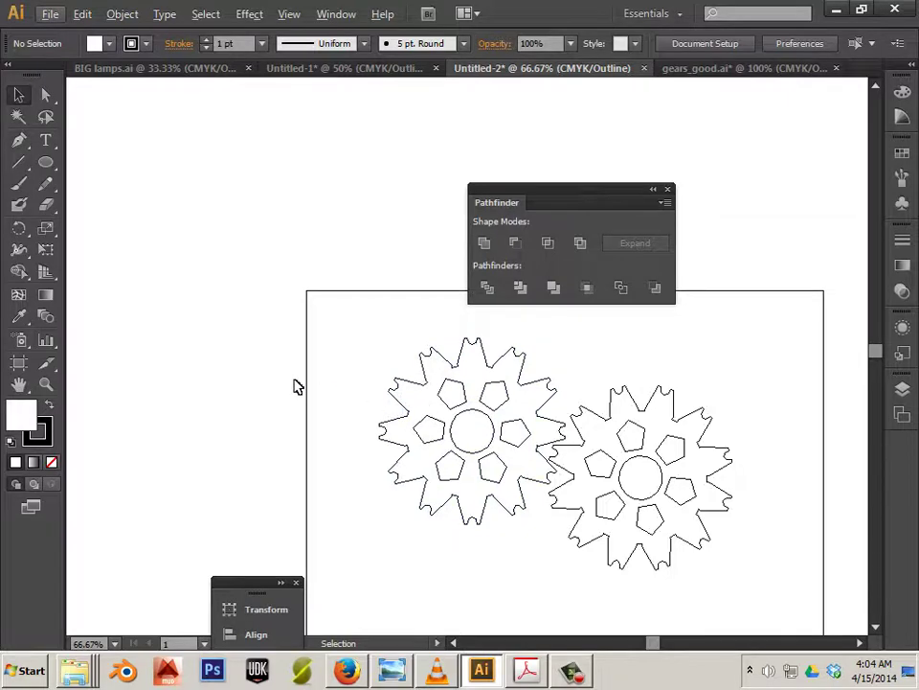
Step: Bring both gears into view, select the right-hand copy and delete it
{"action": "left_click_drag", "start_coordinate": [375, 478], "coordinate": [190, 463]}
{"action": "left_click", "coordinate": [457, 465]}
{"action": "mouse_move", "coordinate": [447, 447]}
{"action": "left_mouse_down"}
{"action": "mouse_move", "coordinate": [449, 439]}
{"action": "mouse_move", "coordinate": [446, 452]}
{"action": "left_mouse_up"}
{"action": "key", "text": "Delete"}
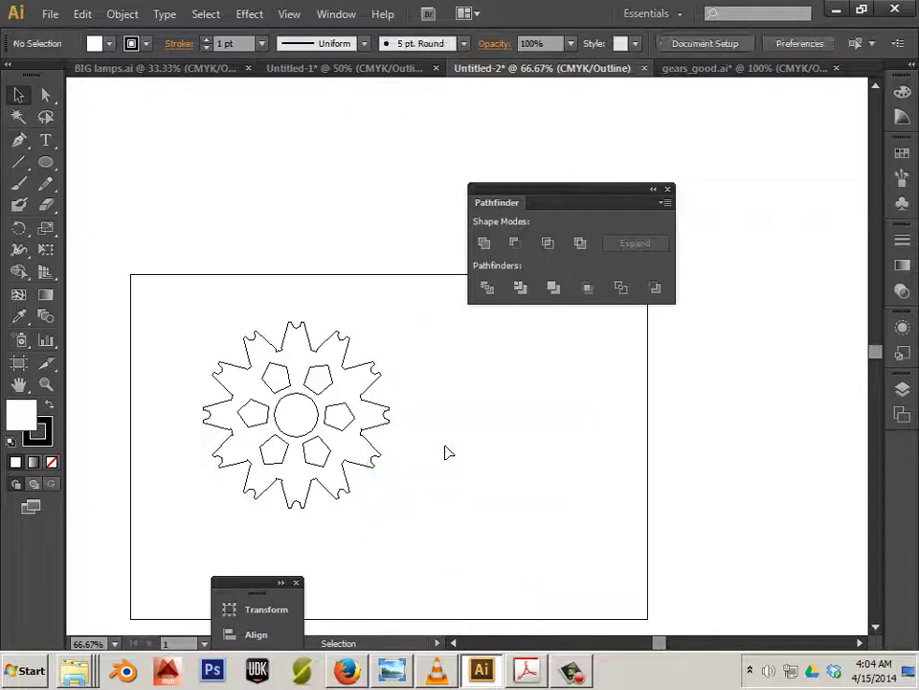